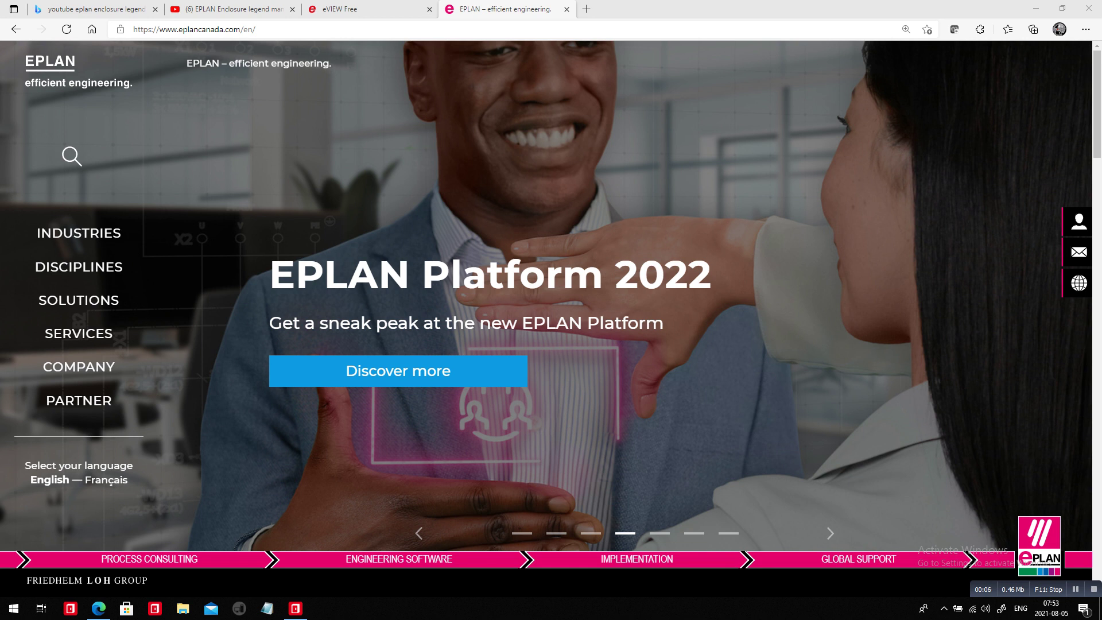
Reload the EPLAN Canada homepage, open the EPLAN Platform 2022 page, and scroll to its usability sections.
{"action": "scroll", "coordinate": [624, 318], "scroll_direction": "down", "scroll_amount": 4}
{"action": "scroll", "coordinate": [624, 319], "scroll_direction": "down", "scroll_amount": 4}
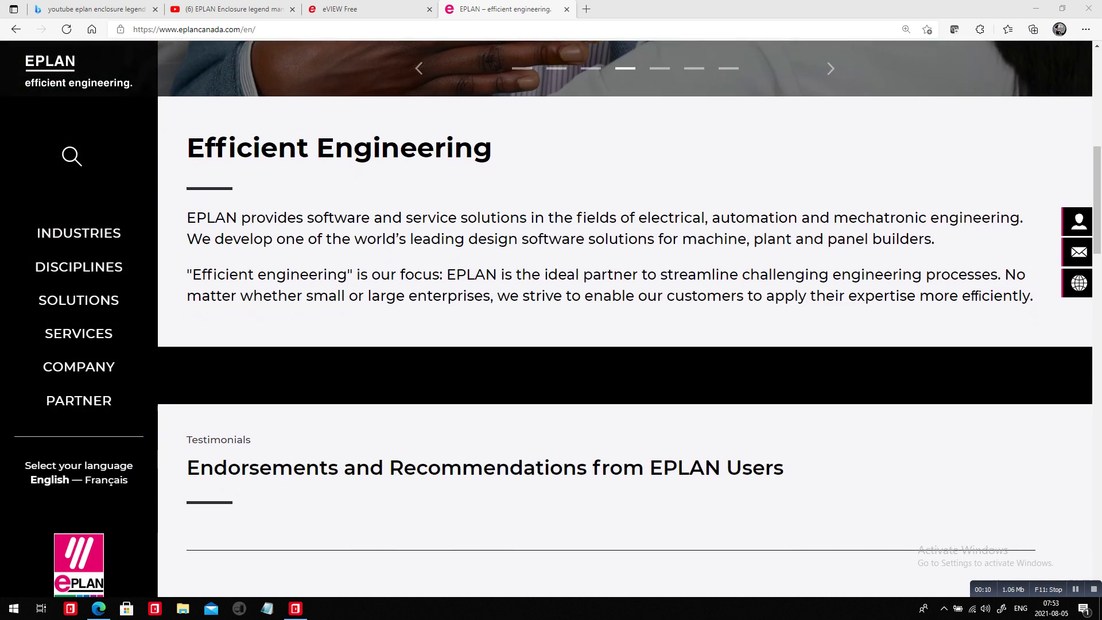
{"action": "key", "text": "F5"}
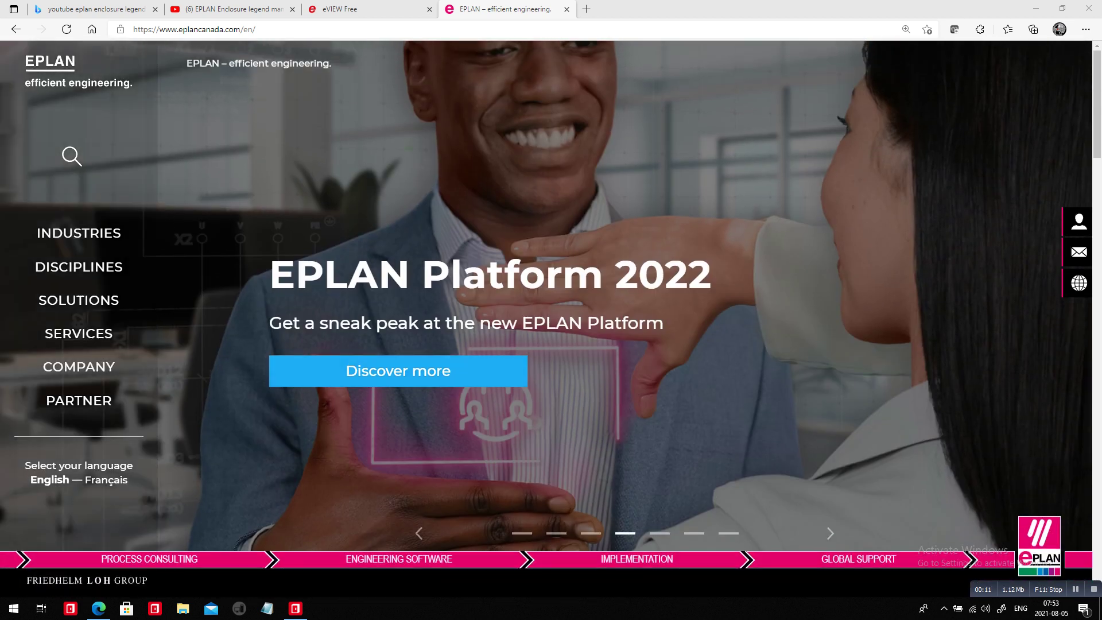
{"action": "left_click", "coordinate": [399, 371]}
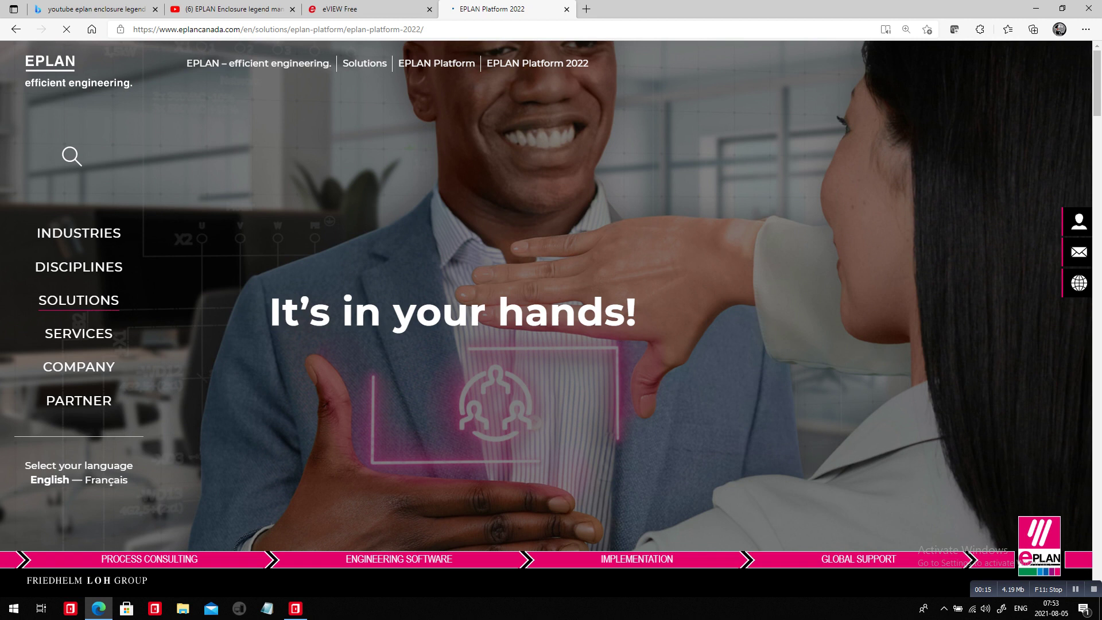
{"action": "scroll", "coordinate": [625, 319], "scroll_direction": "down", "scroll_amount": 12}
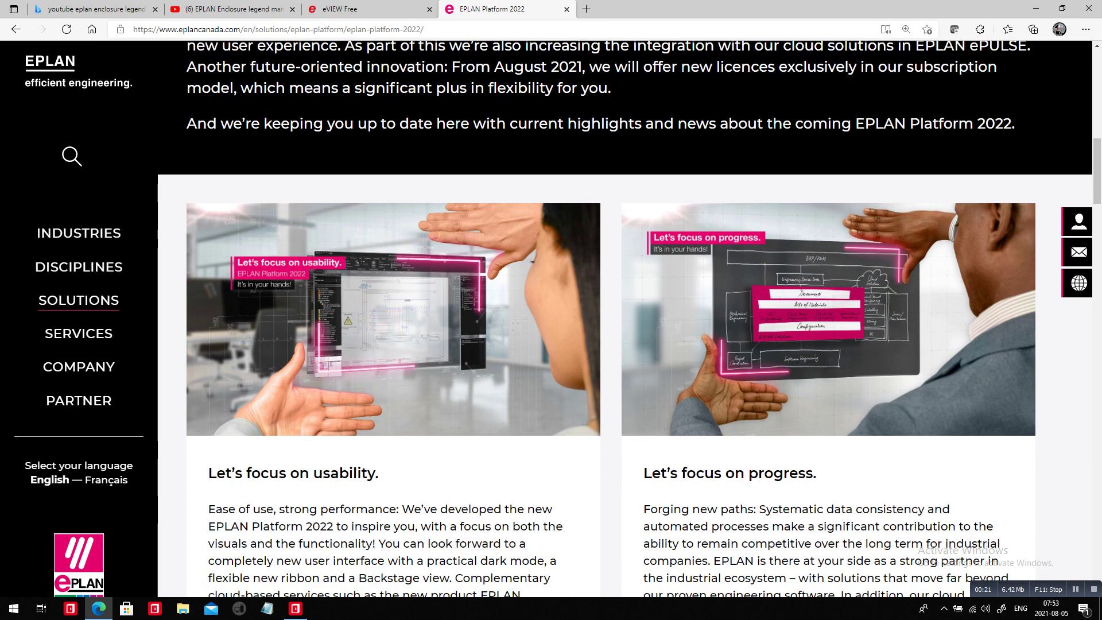
Review motors page 07 in EPLAN, then show the 3D enclosure for layout space A2 in eVIEW Free.
{"action": "key", "text": "Home"}
{"action": "key", "text": "alt+Tab"}
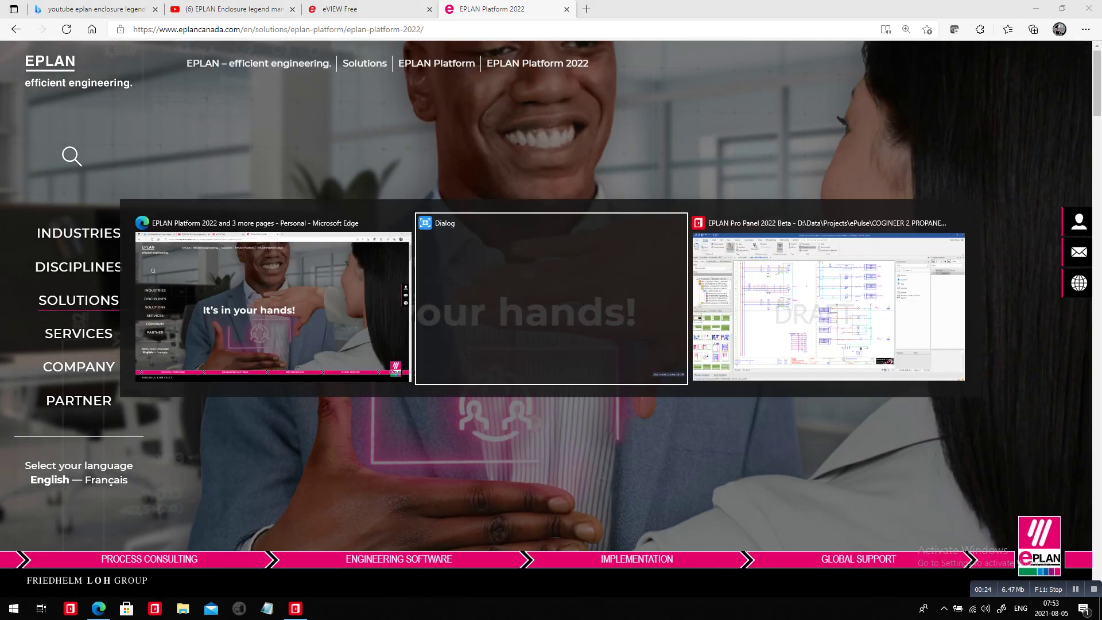
{"action": "key", "text": "alt+Tab"}
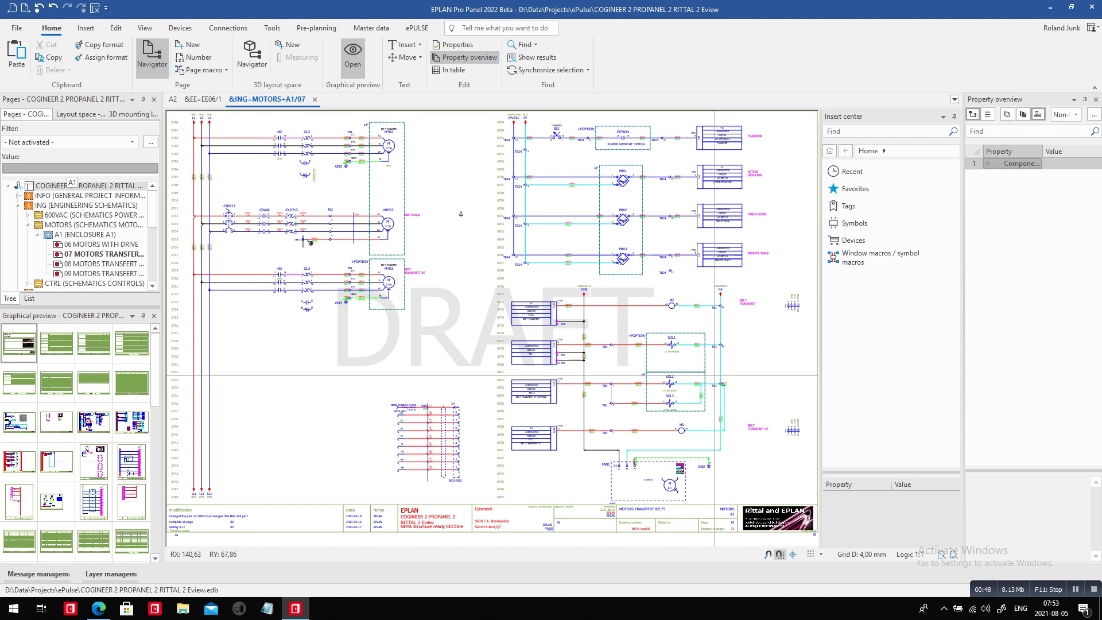
{"action": "key", "text": "alt+Tab"}
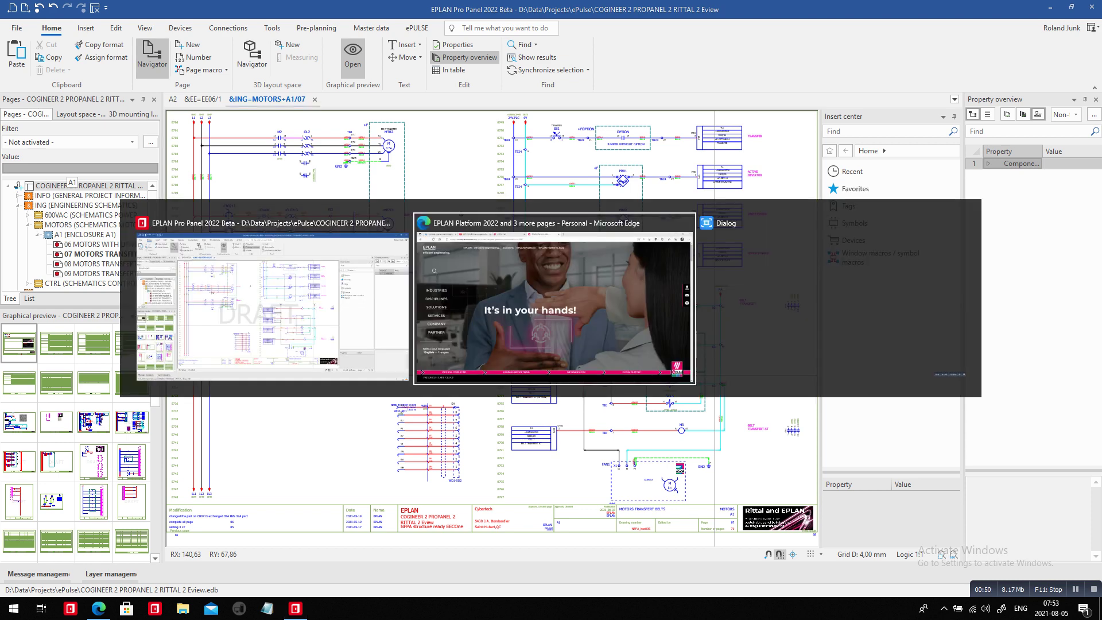
{"action": "key", "text": "ctrl+shift+Tab"}
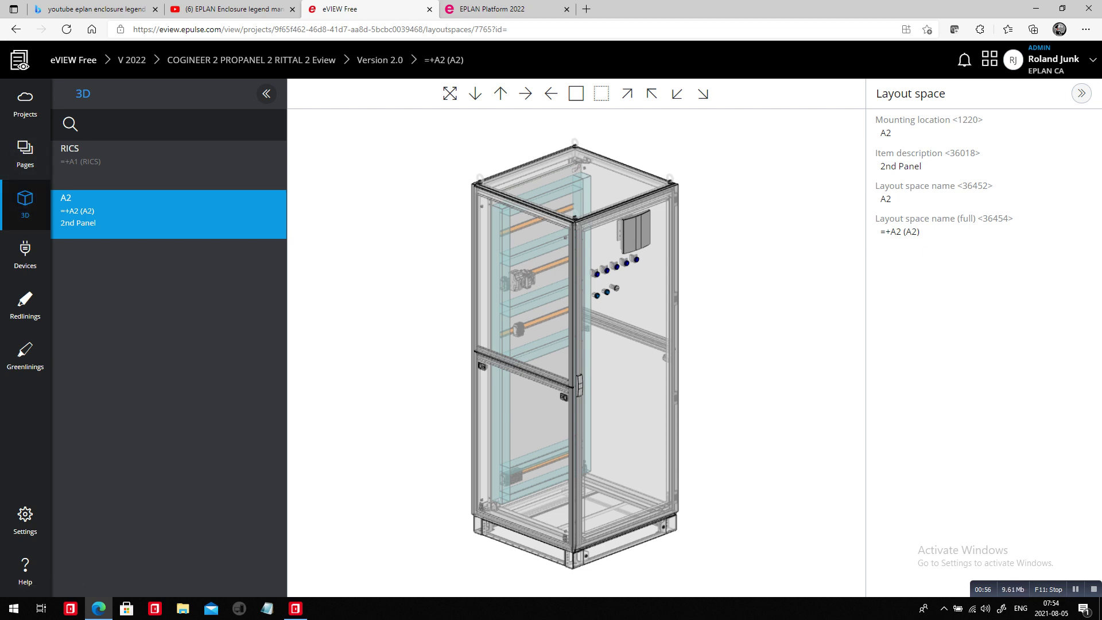
Browse Pages, Devices and Redlinings, then open the 'Transfer Motor to page 08' redlining on page 09.
{"action": "left_click", "coordinate": [25, 152]}
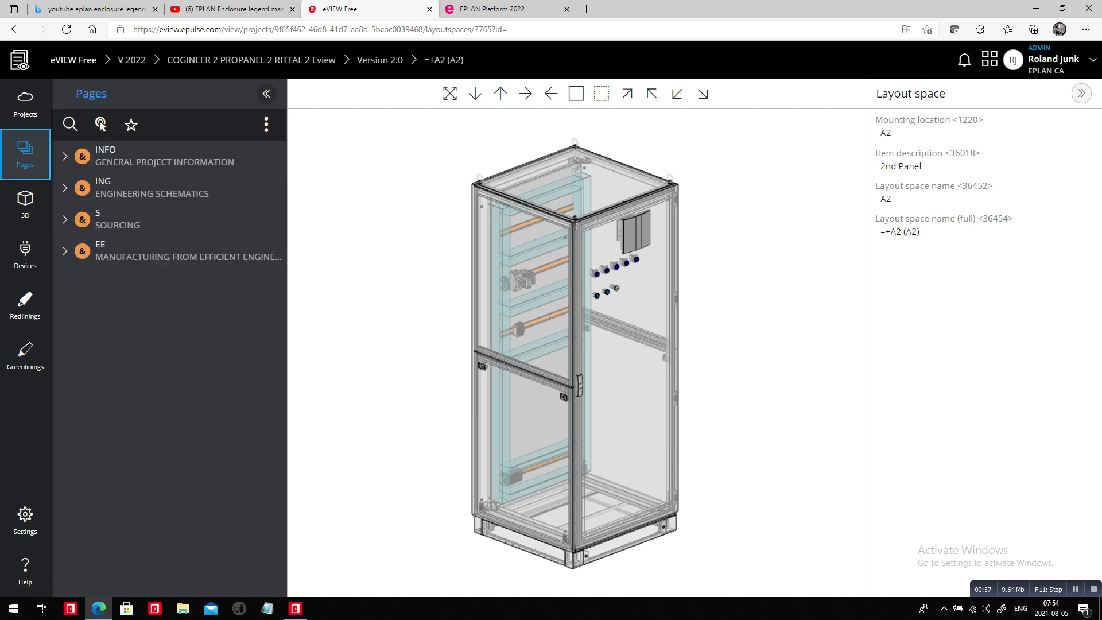
{"action": "left_click", "coordinate": [26, 253]}
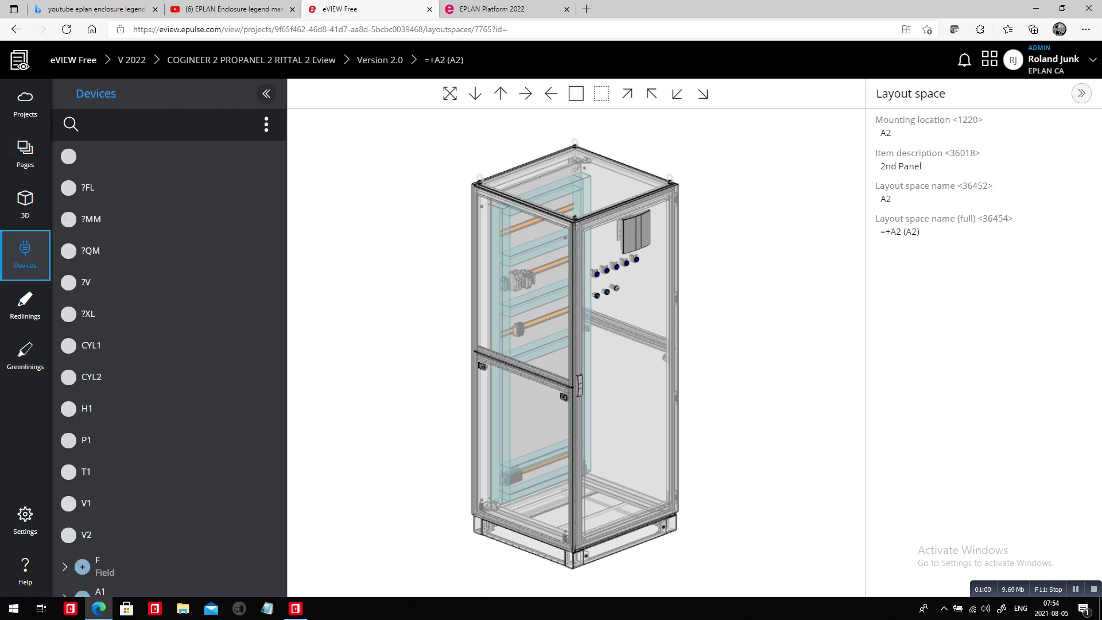
{"action": "left_click", "coordinate": [25, 306]}
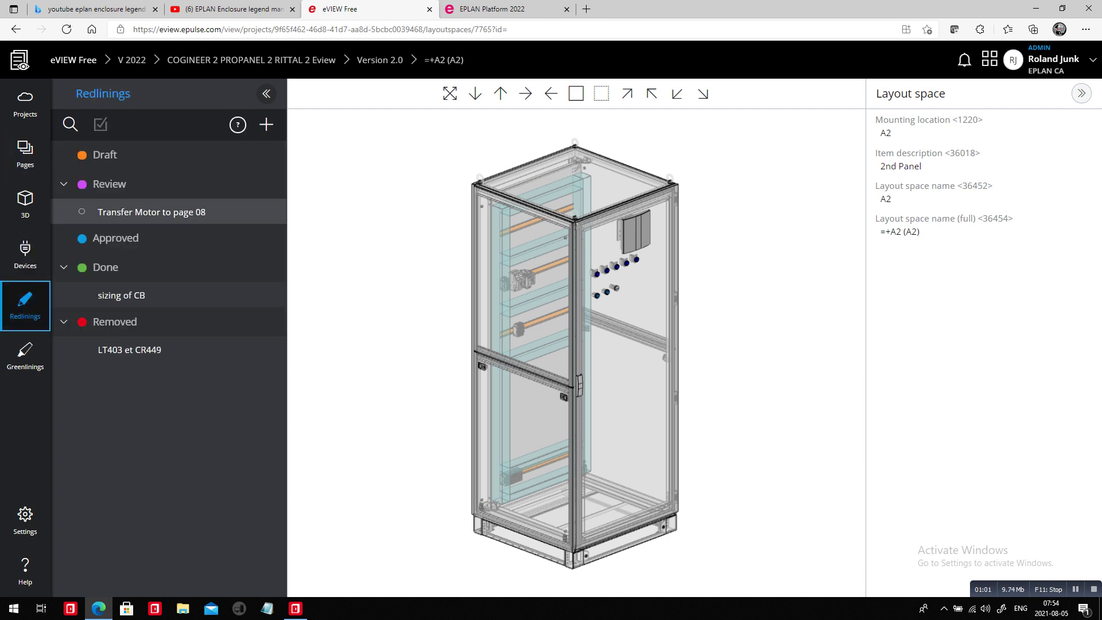
{"action": "left_click", "coordinate": [152, 212]}
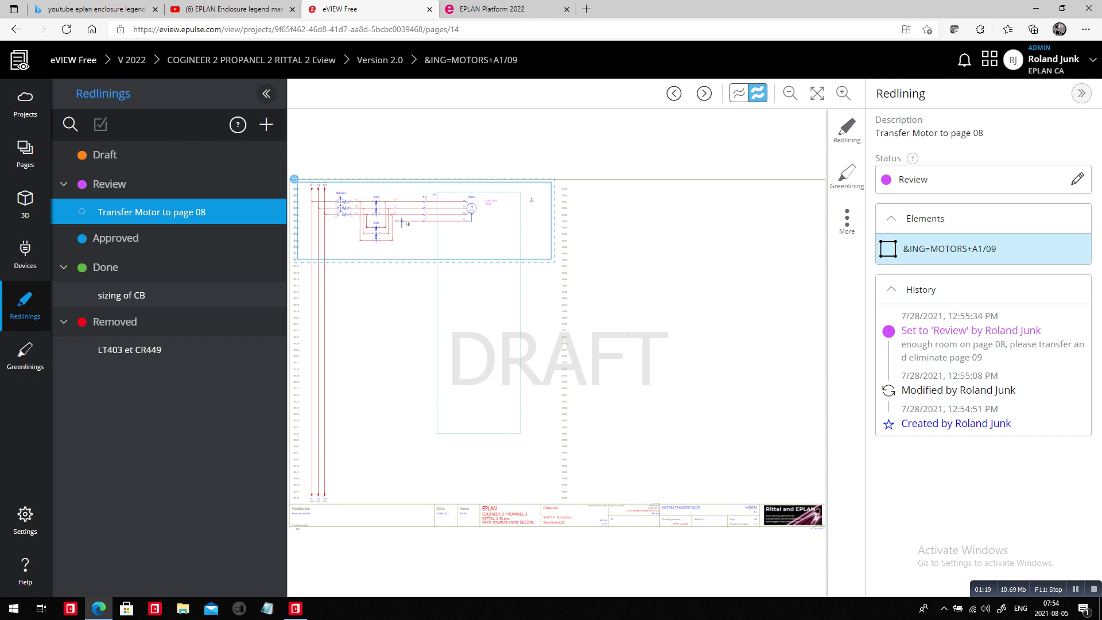
View page '08 MOTORS TRANSFERT BELTS', then open the Done 'sizing of CB' redlining on page 06.
{"action": "left_click", "coordinate": [25, 153]}
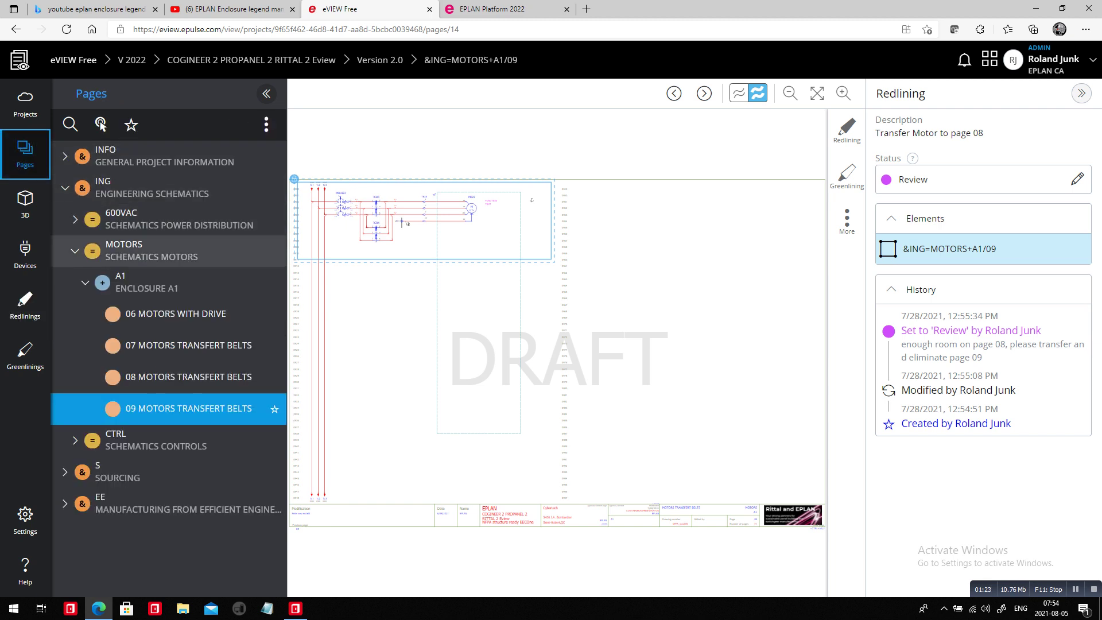
{"action": "left_click", "coordinate": [189, 377]}
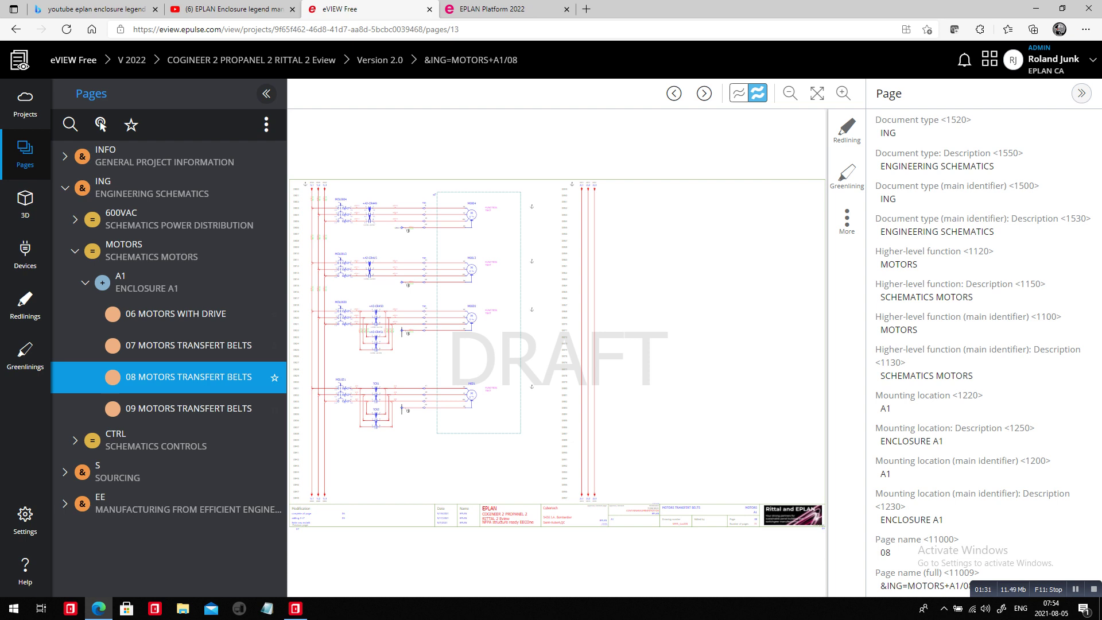
{"action": "left_click", "coordinate": [25, 304]}
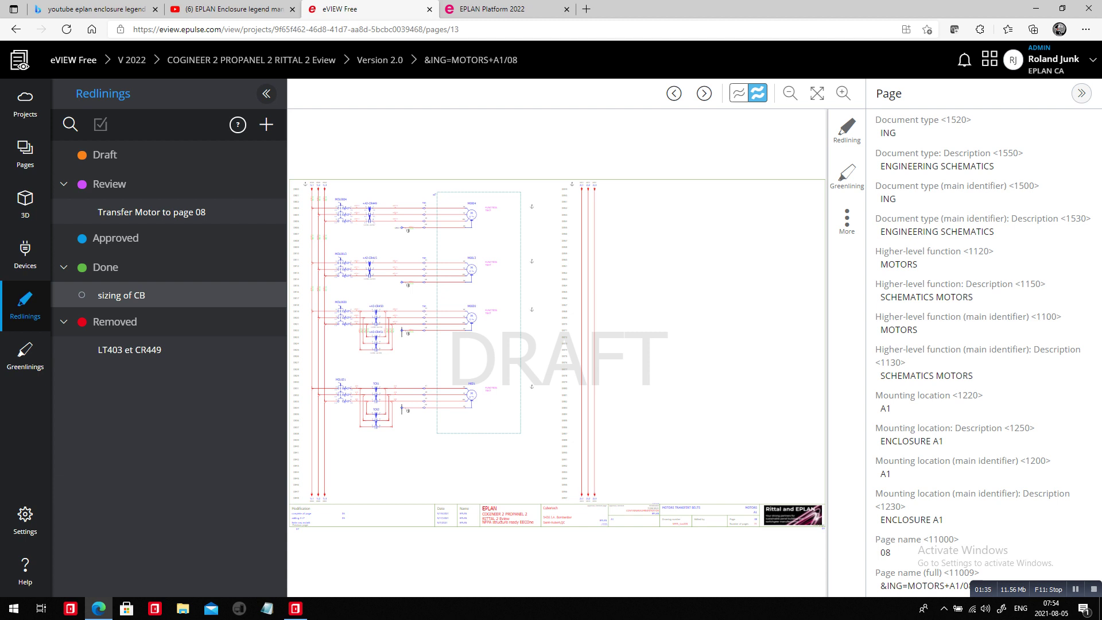
{"action": "left_click", "coordinate": [121, 295]}
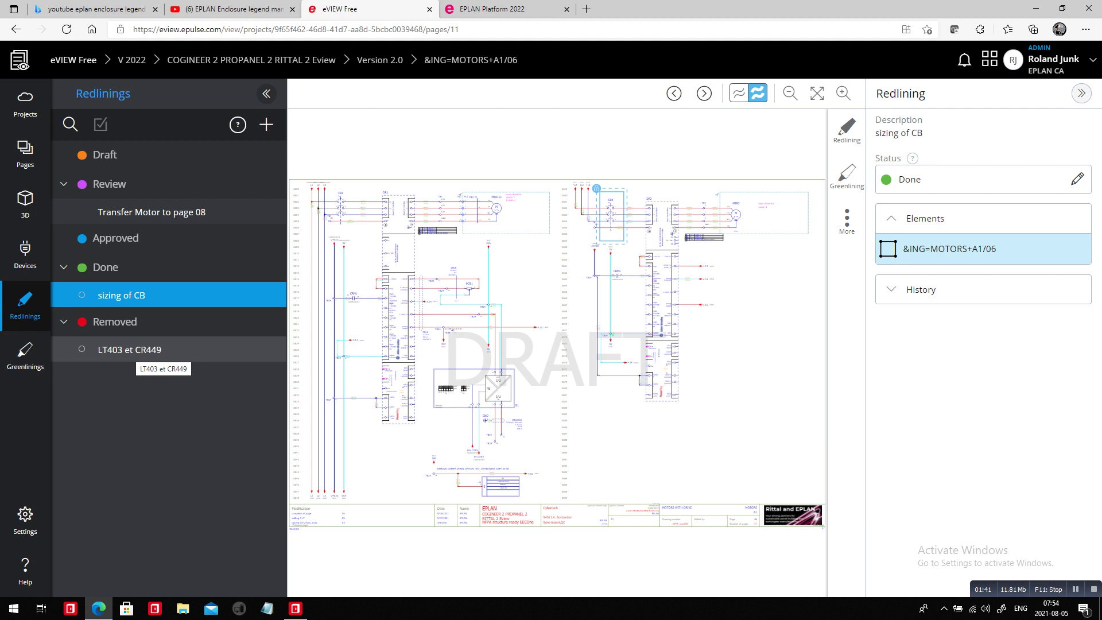
Open the removed 'LT403 et CR449' redlining, expand its history, then return to the project details.
{"action": "left_click", "coordinate": [138, 352]}
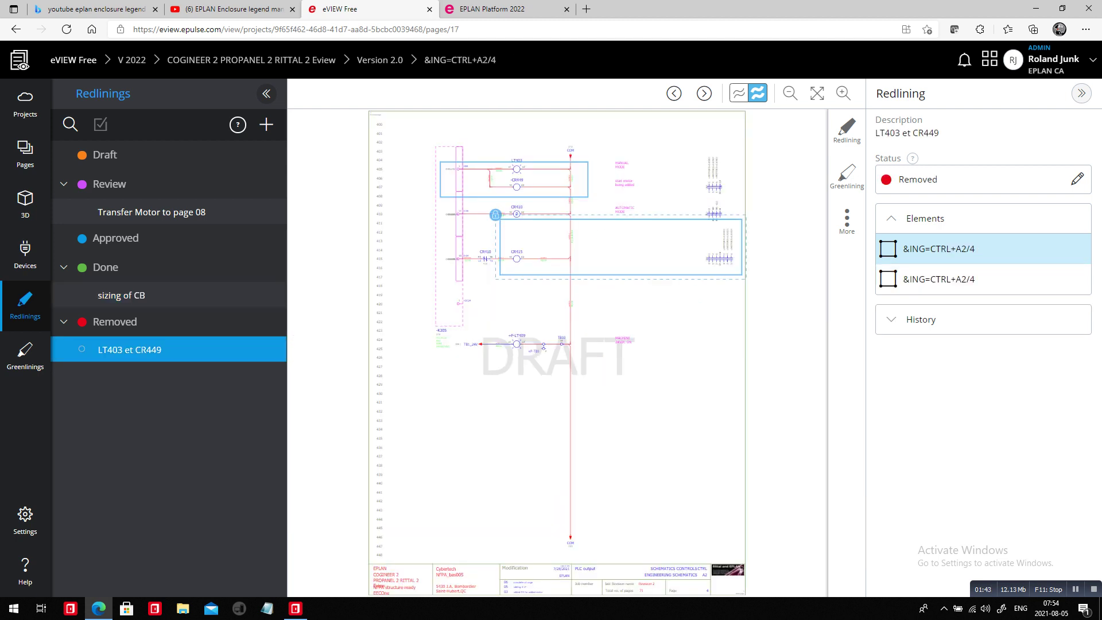
{"action": "left_click", "coordinate": [920, 320]}
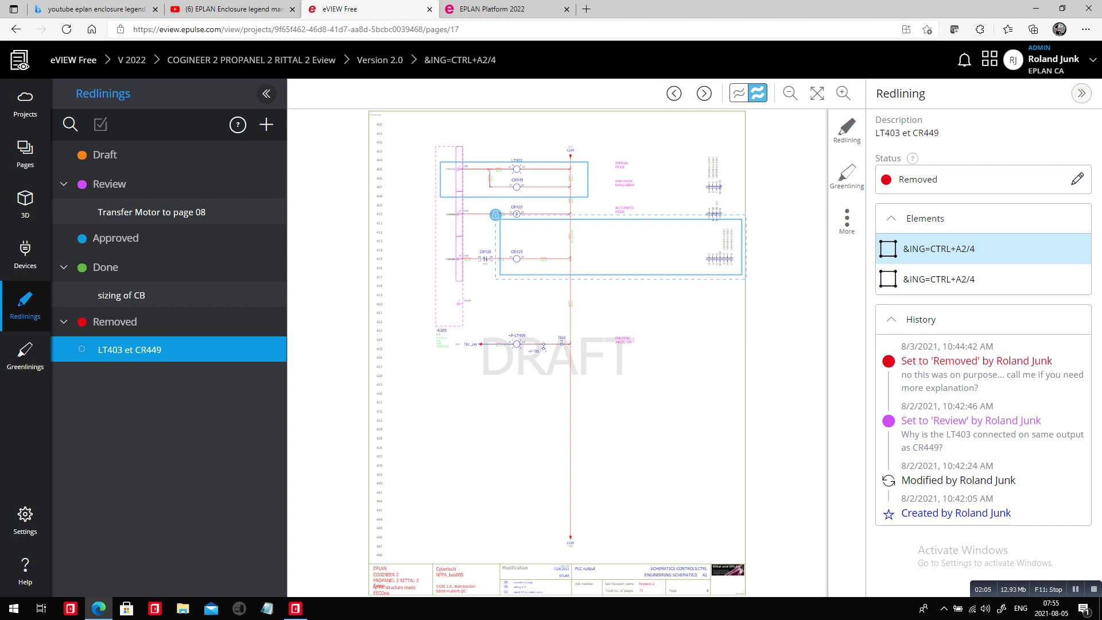
{"action": "left_click", "coordinate": [990, 60]}
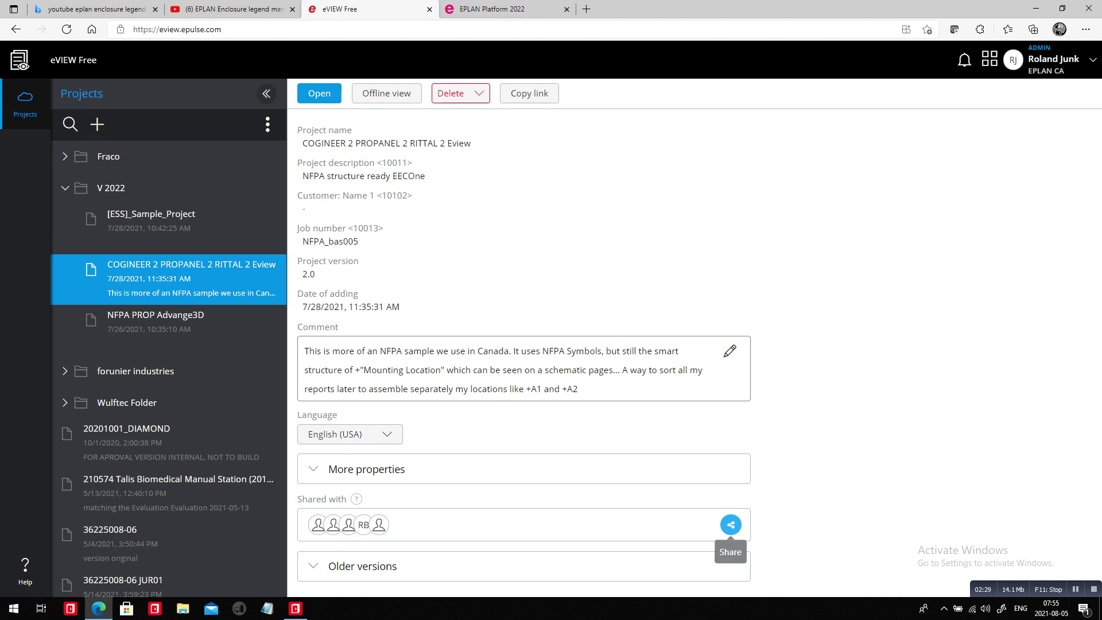
Invite a colleague to the project by e-mail as a Designer, then close the share dialog.
{"action": "left_click", "coordinate": [731, 525]}
{"action": "left_click", "coordinate": [459, 398]}
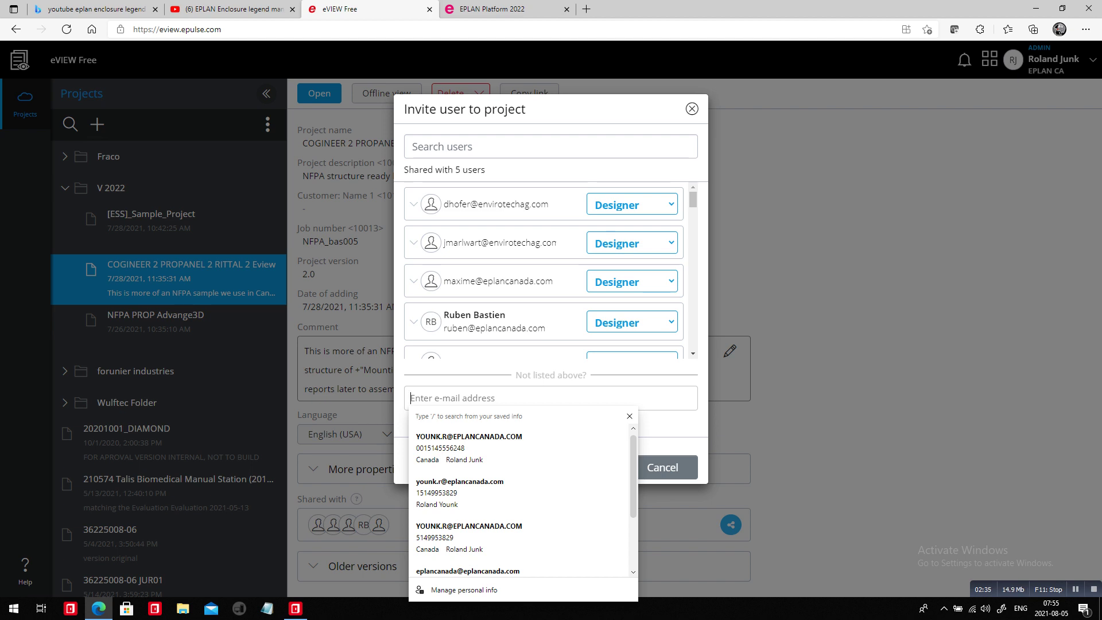
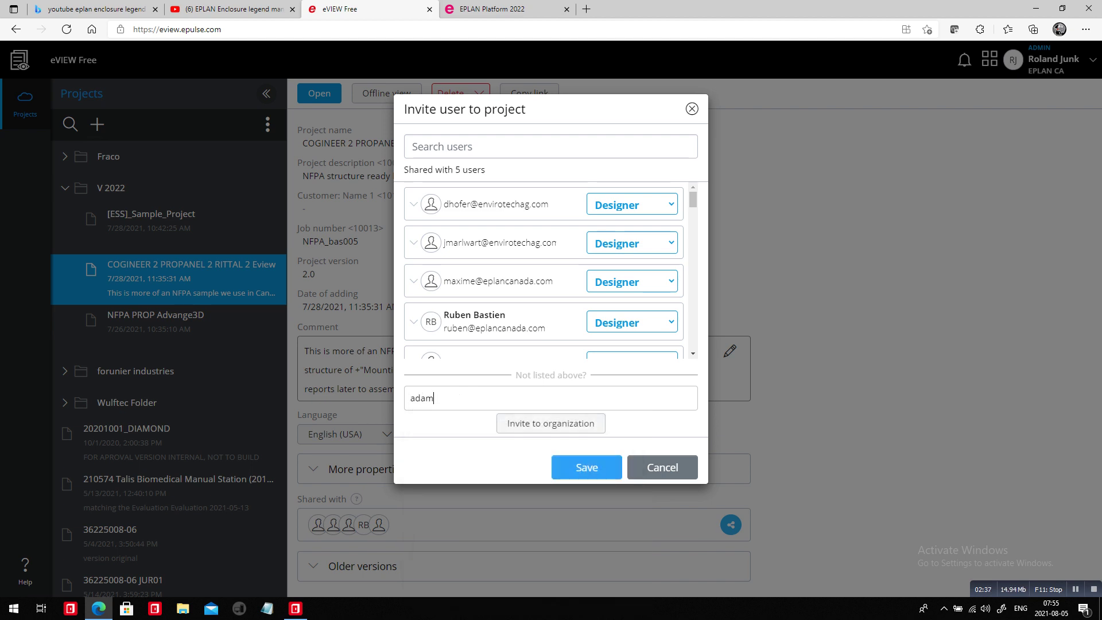
{"action": "key", "text": "Tab"}
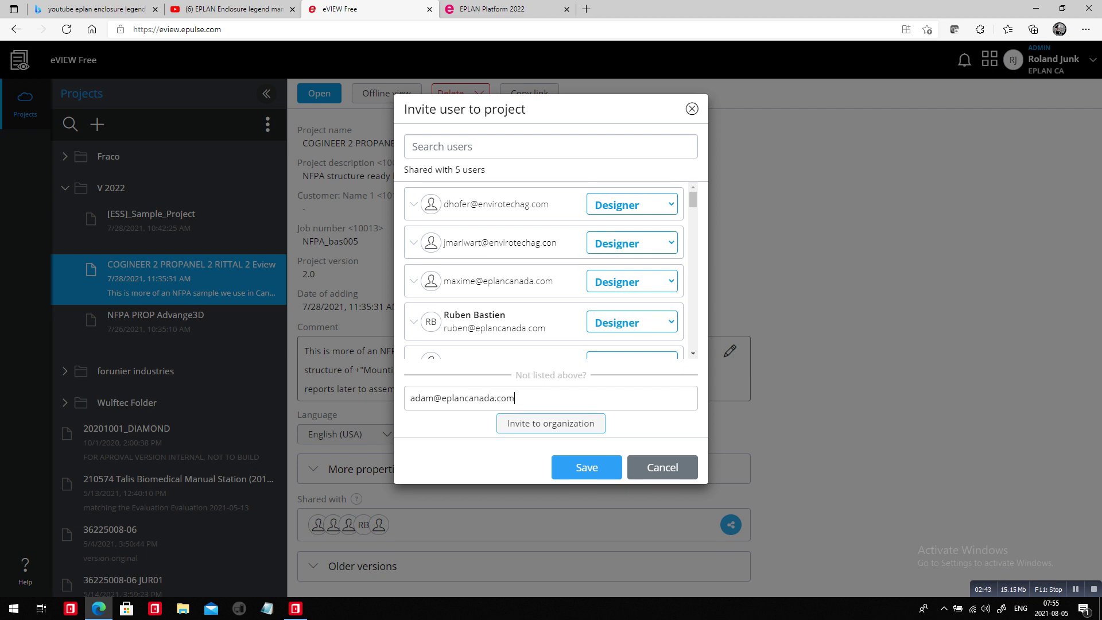
{"action": "key", "text": "Tab"}
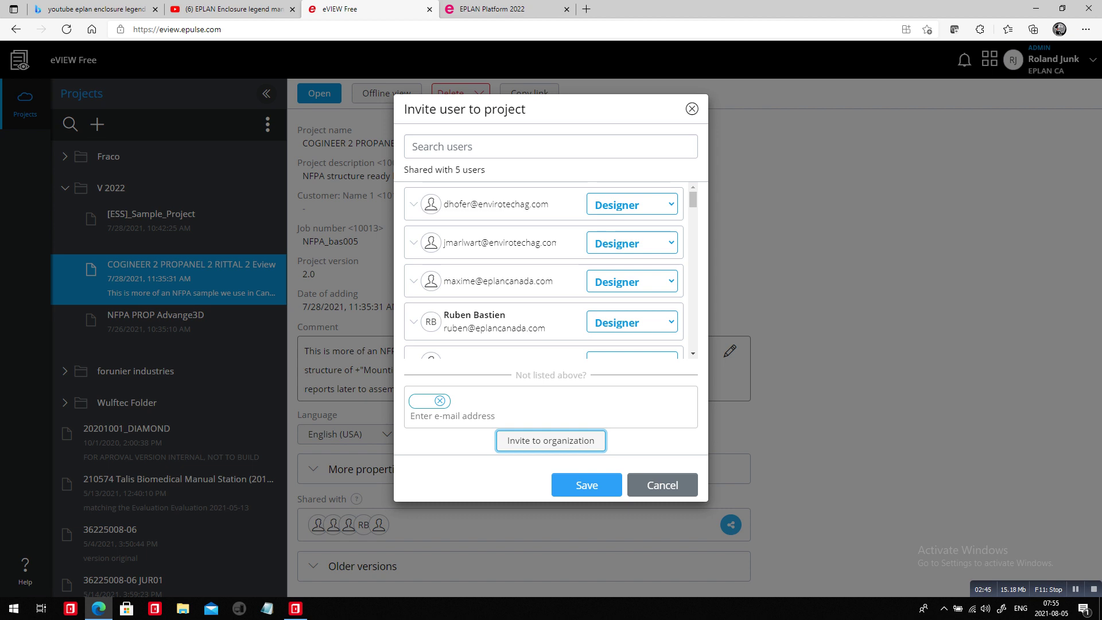
{"action": "key", "text": "Return"}
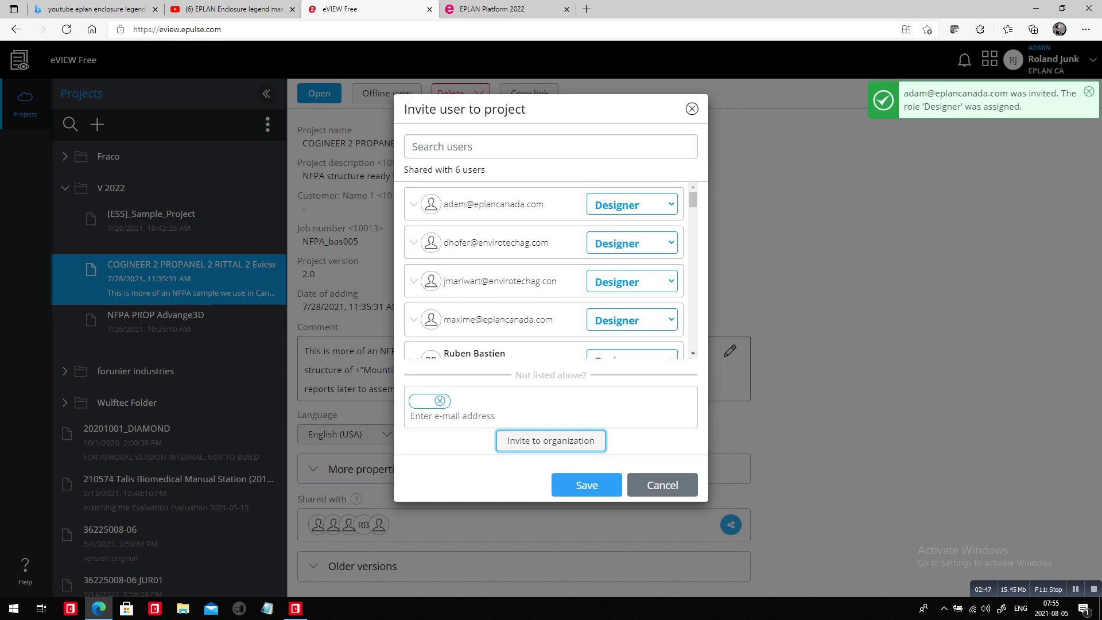
{"action": "left_click", "coordinate": [663, 485]}
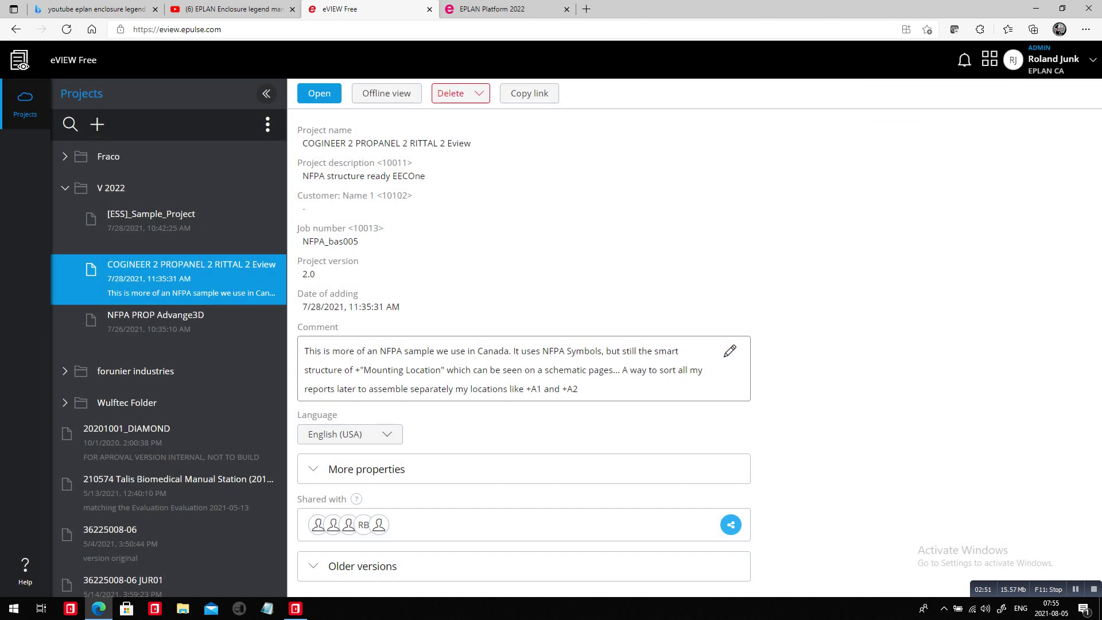
In EPLAN's embedded eVIEW Free panel, open the 'Transfer Motor to page 08' redlining on page 09.
{"action": "key", "text": "alt+Tab"}
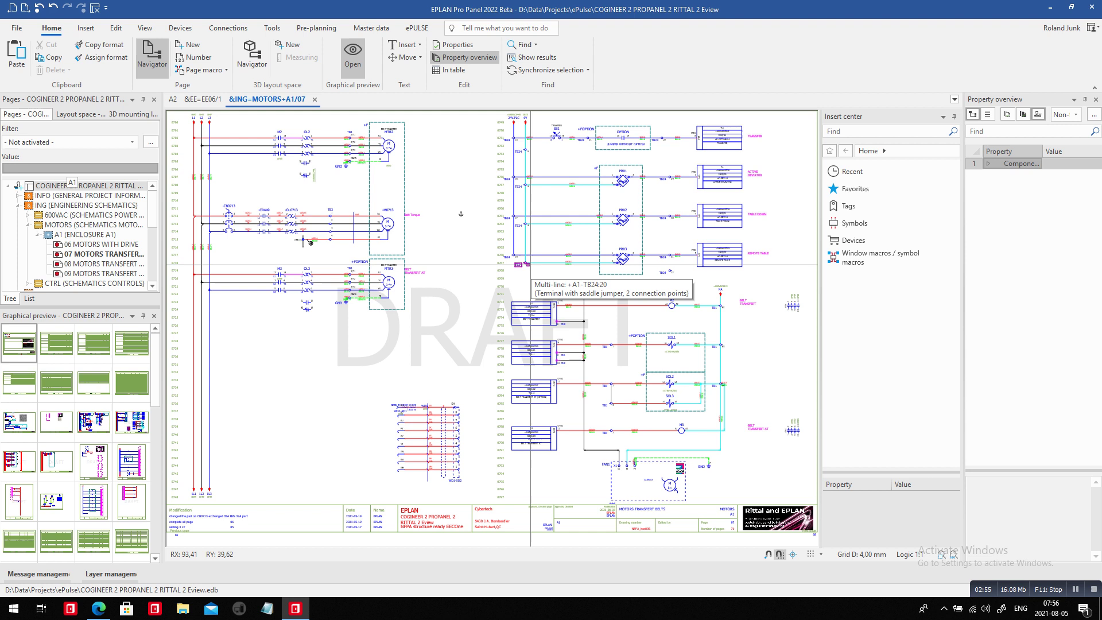
{"action": "left_click", "coordinate": [416, 27]}
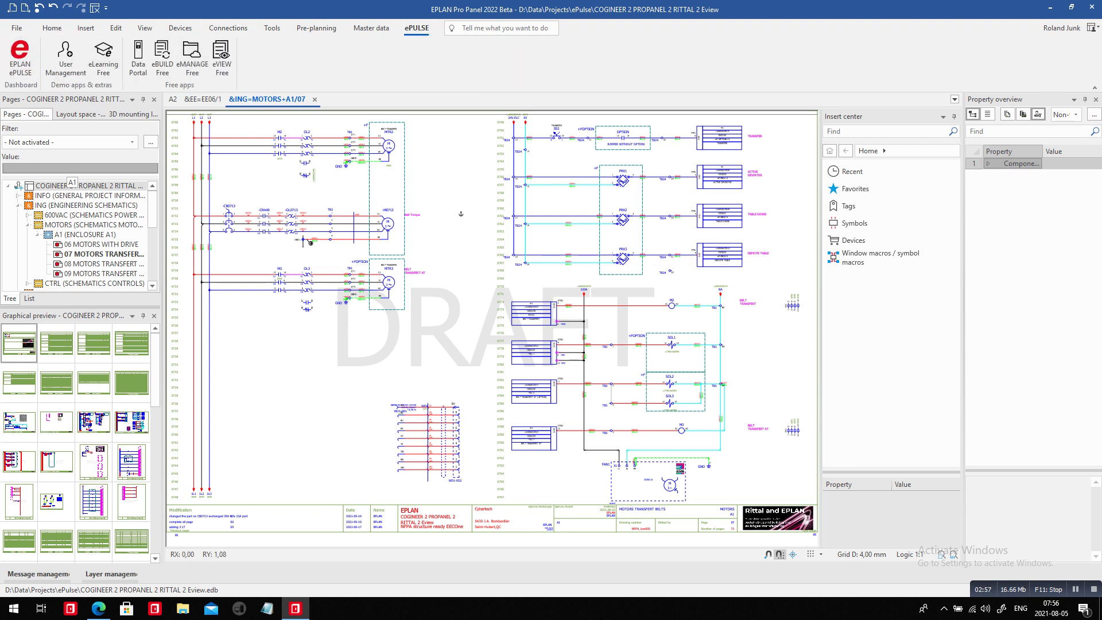
{"action": "left_click", "coordinate": [222, 56]}
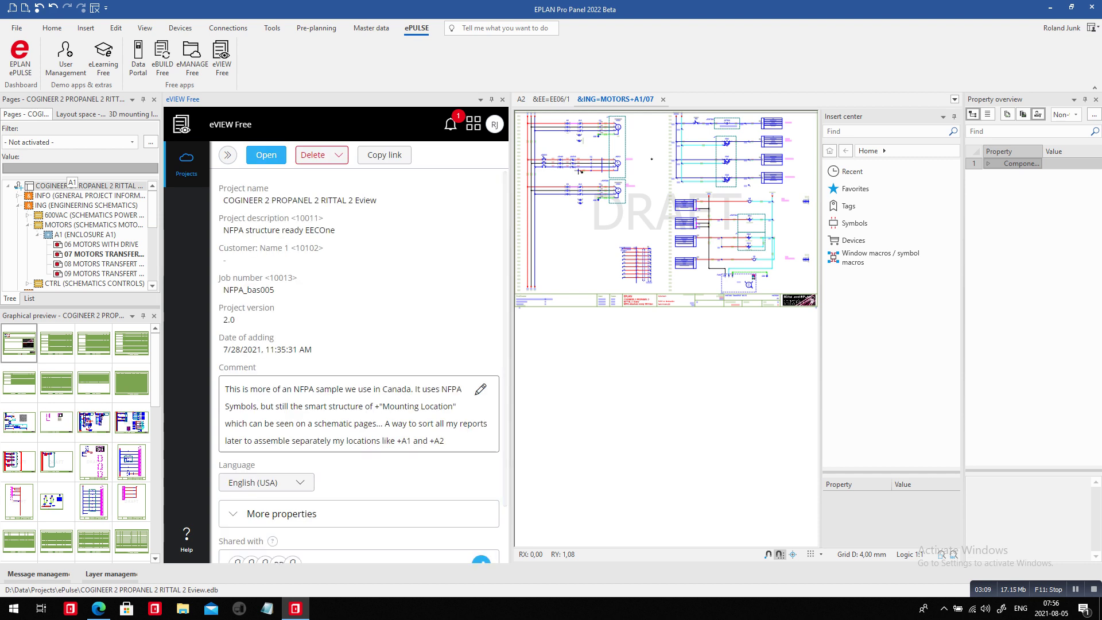
{"action": "scroll", "coordinate": [359, 356], "scroll_direction": "down", "scroll_amount": 1}
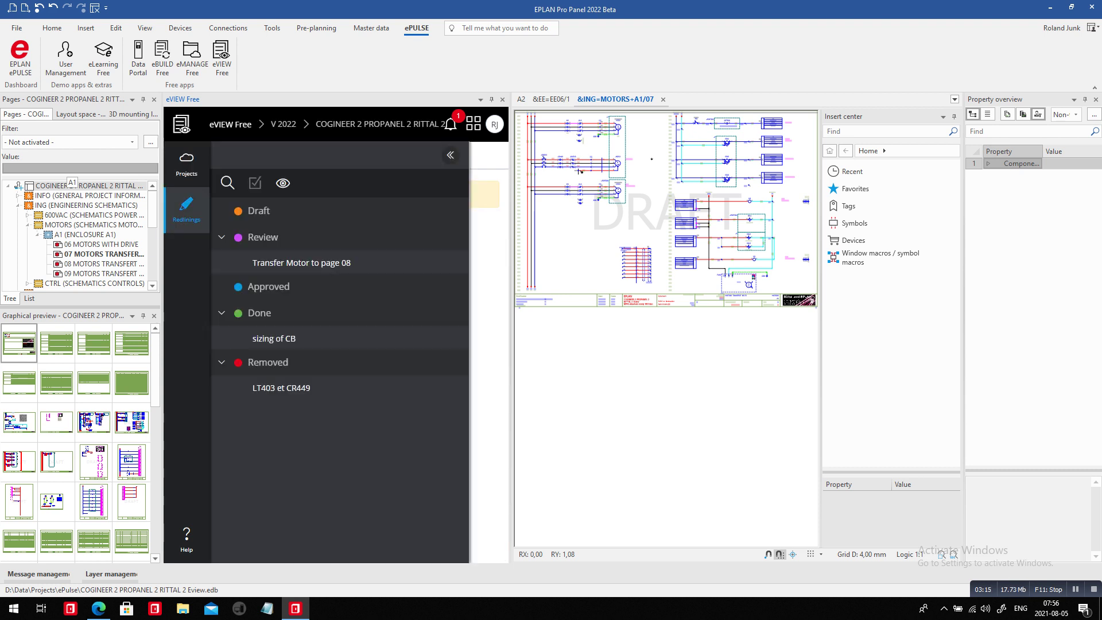
{"action": "left_click", "coordinate": [302, 263]}
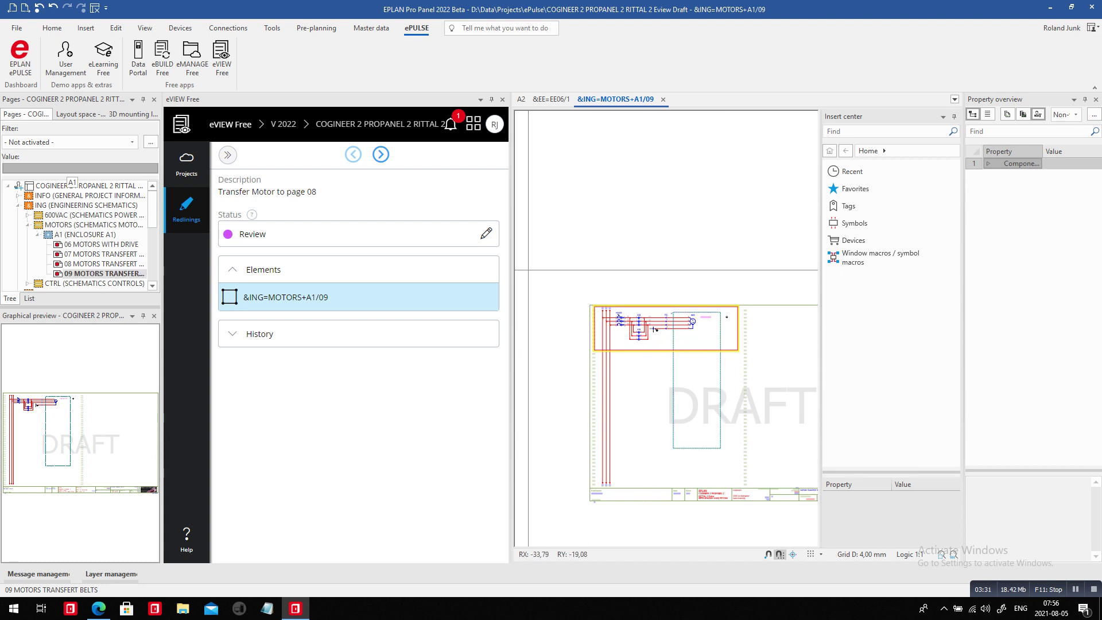
Set the eVIEW panel to auto-hide, open page 09 at the redline, and window-select the M822 circuit.
{"action": "left_click", "coordinate": [481, 99]}
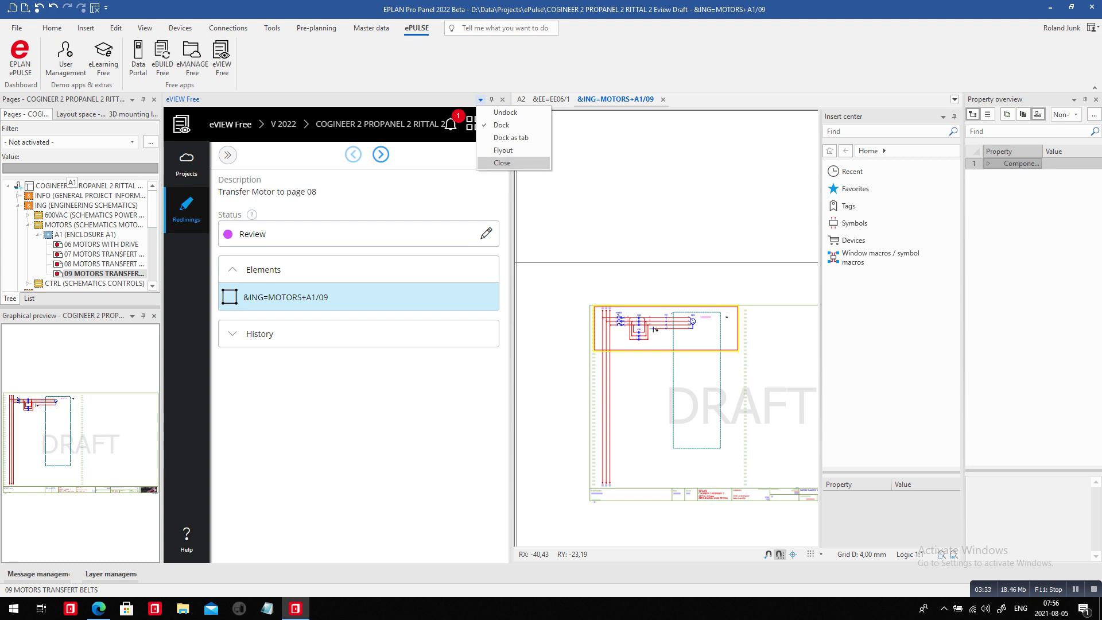
{"action": "left_click", "coordinate": [499, 151]}
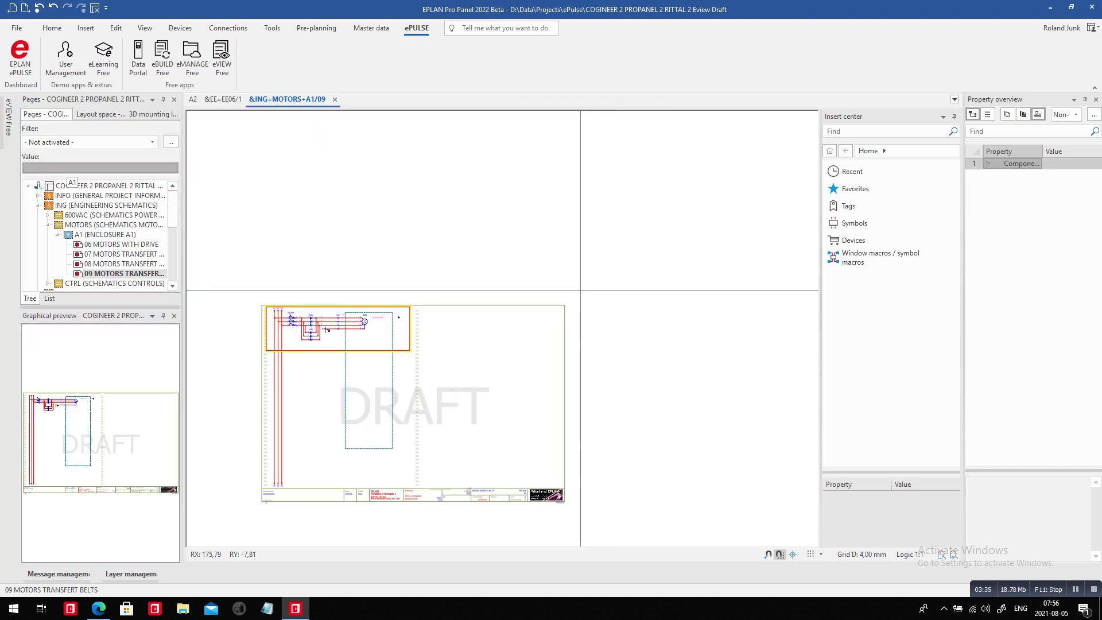
{"action": "mouse_move", "coordinate": [8, 118]}
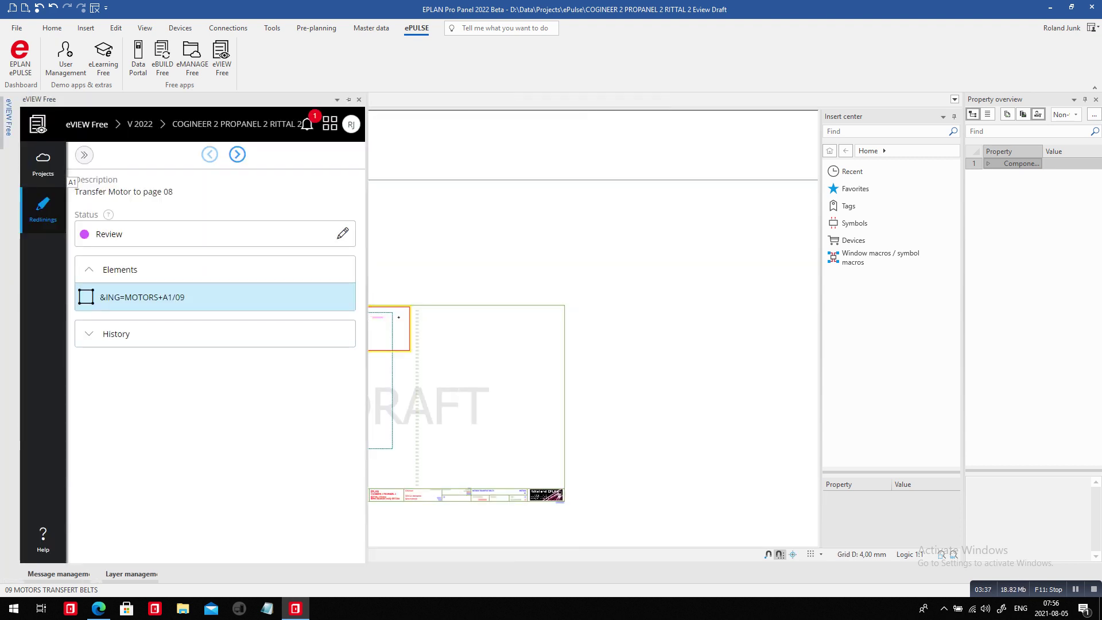
{"action": "left_click", "coordinate": [172, 297]}
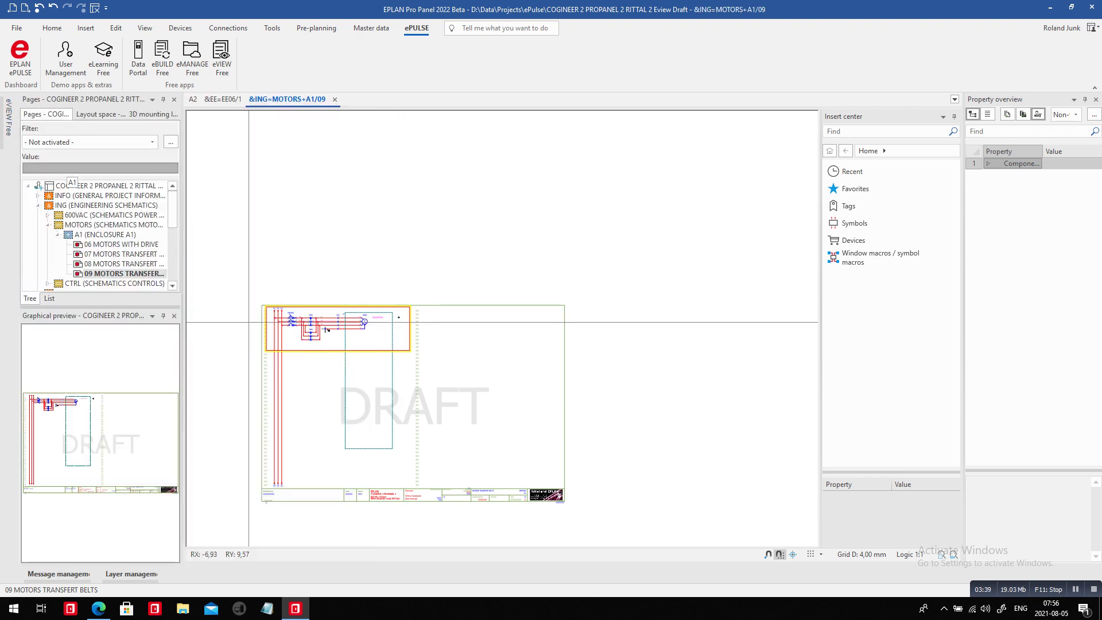
{"action": "scroll", "coordinate": [248, 322], "scroll_direction": "up", "scroll_amount": 4}
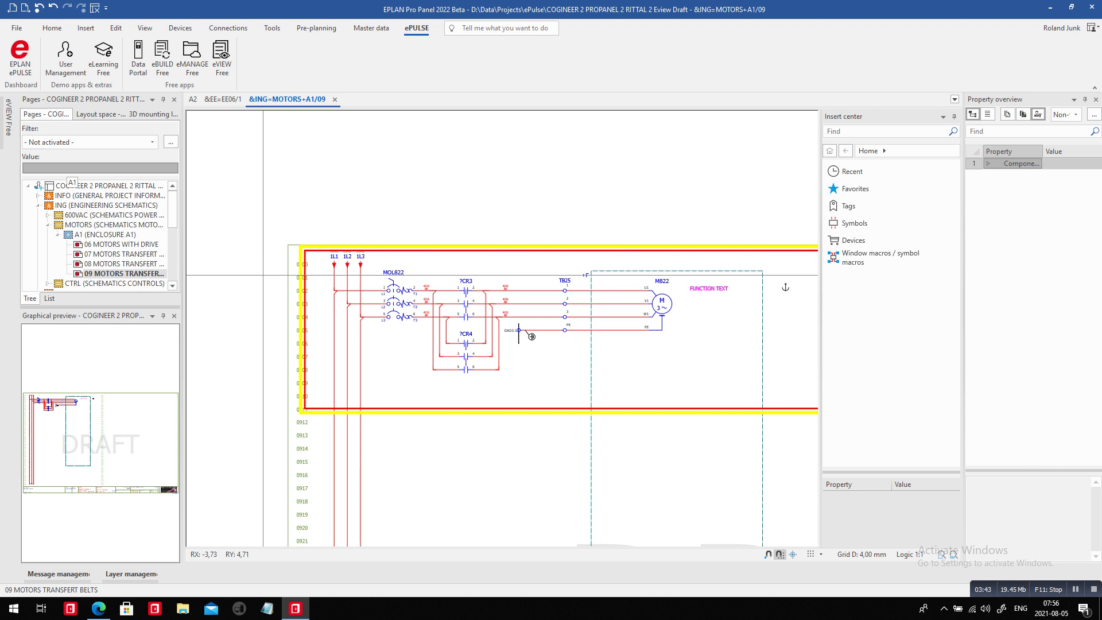
{"action": "left_click_drag", "start_coordinate": [233, 266], "coordinate": [807, 390]}
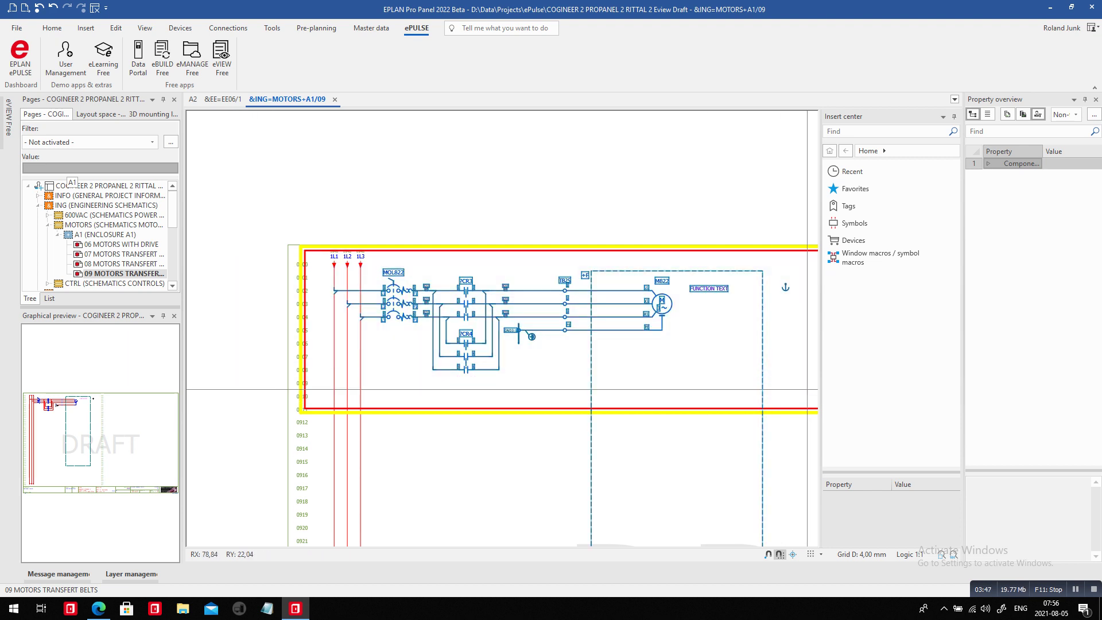
Cut the MOL822/M822 motor circuit from page 09 and open page 08 MOTORS TRANSFERT BELTS.
{"action": "left_click", "coordinate": [116, 27]}
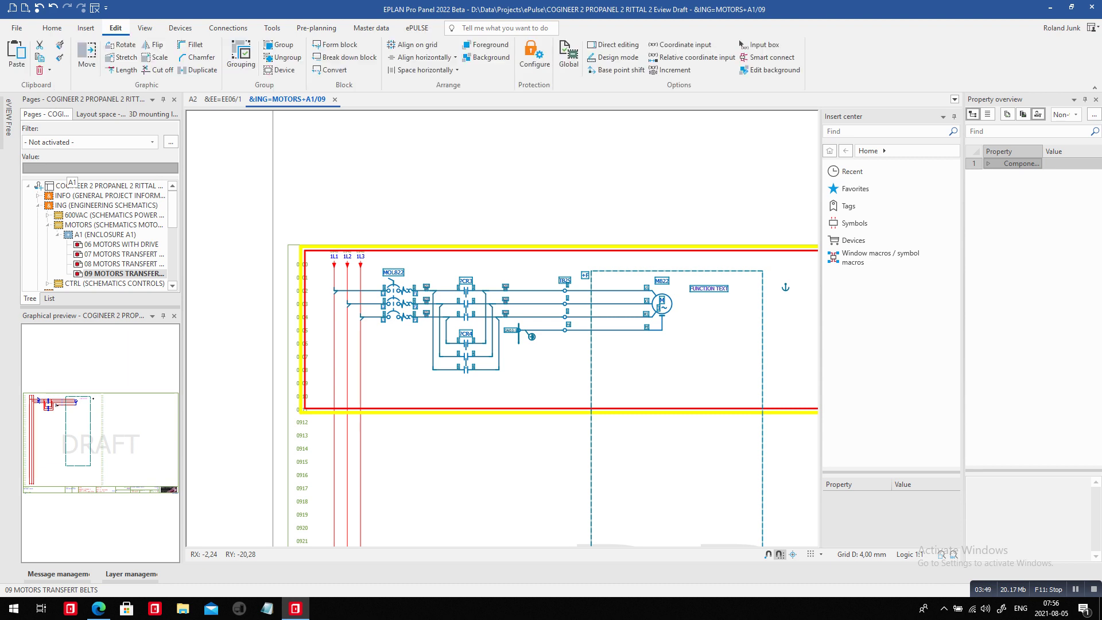
{"action": "left_click", "coordinate": [240, 54]}
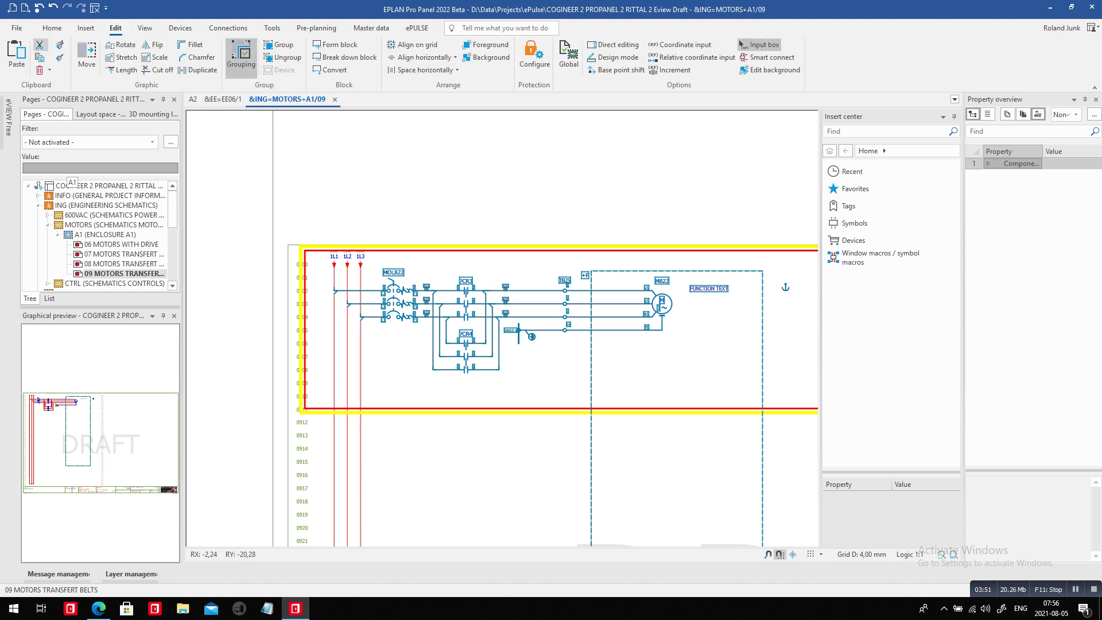
{"action": "left_click", "coordinate": [40, 44]}
{"action": "left_click", "coordinate": [334, 291]}
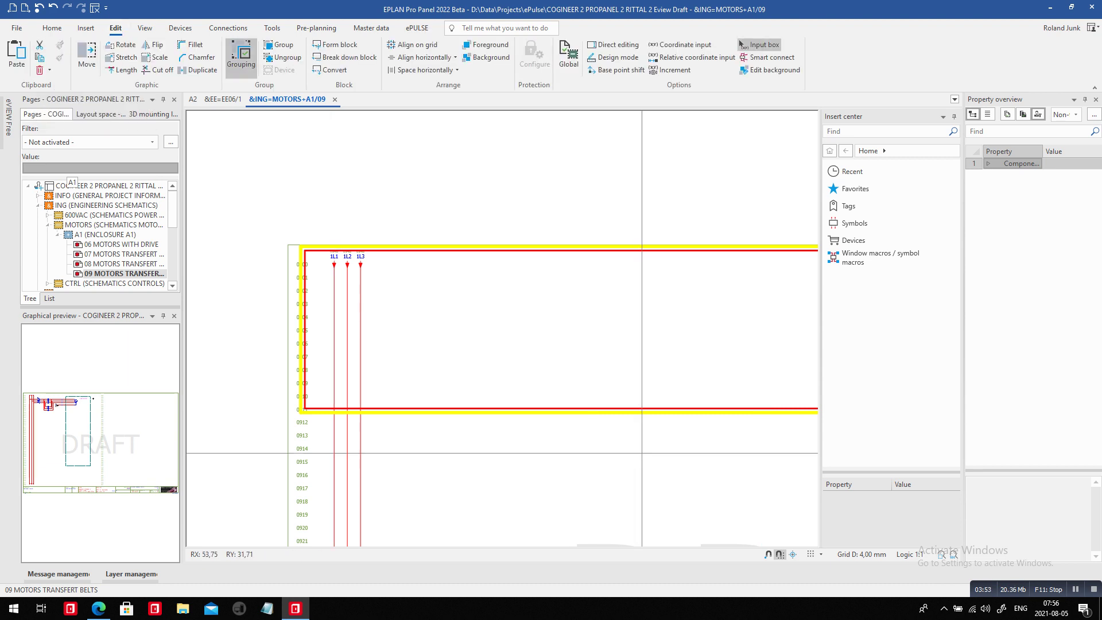
{"action": "double_click", "coordinate": [123, 264]}
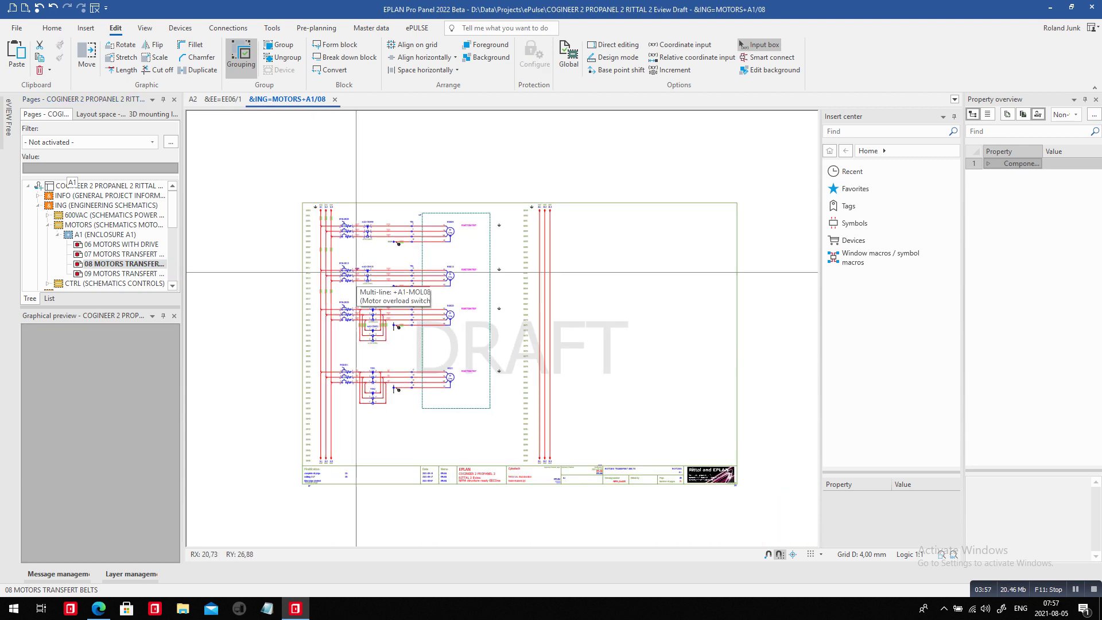
Paste the M822 circuit below M821 on page 08 with the 2HP (3.4FLA) value set, tags unchanged.
{"action": "scroll", "coordinate": [349, 459], "scroll_direction": "down", "scroll_amount": 5}
{"action": "scroll", "coordinate": [349, 459], "scroll_direction": "up", "scroll_amount": 3, "text": "ctrl"}
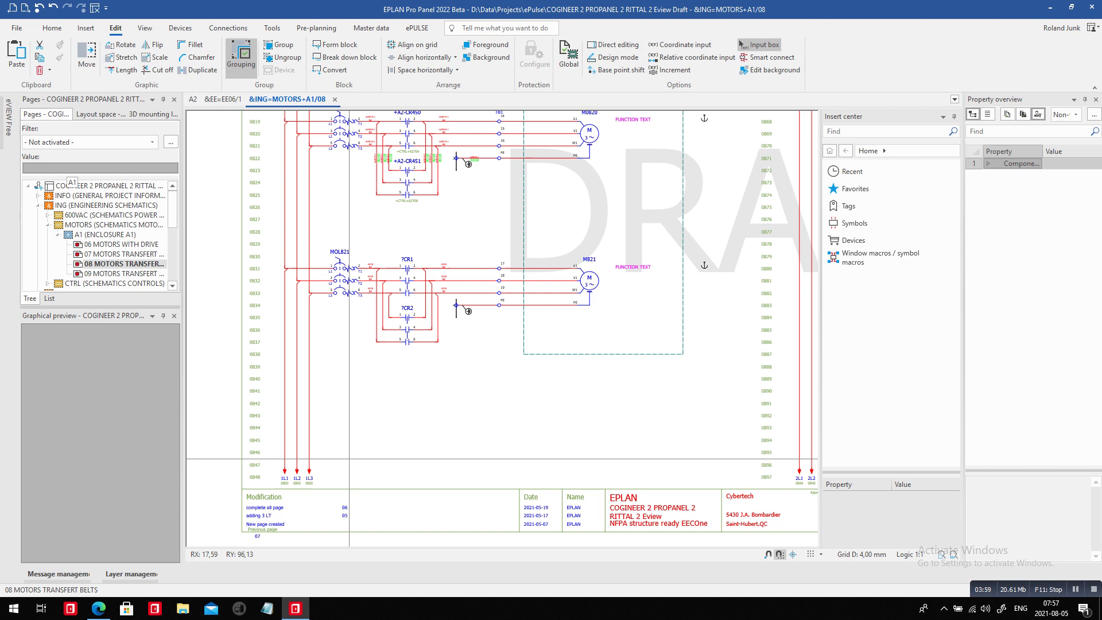
{"action": "key", "text": "ctrl+v"}
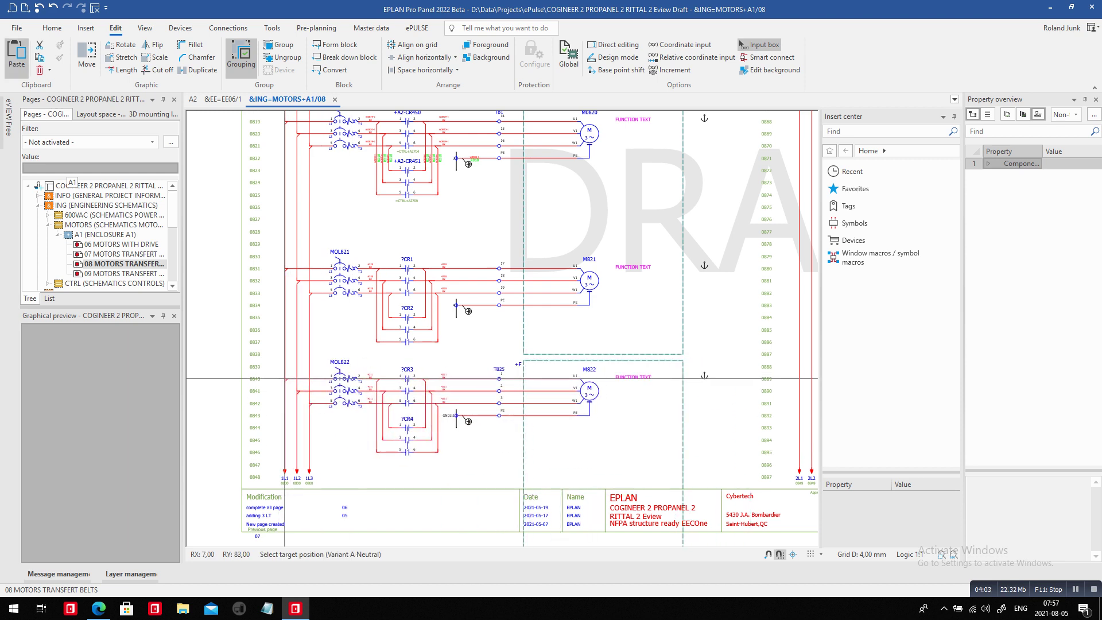
{"action": "left_click", "coordinate": [523, 378]}
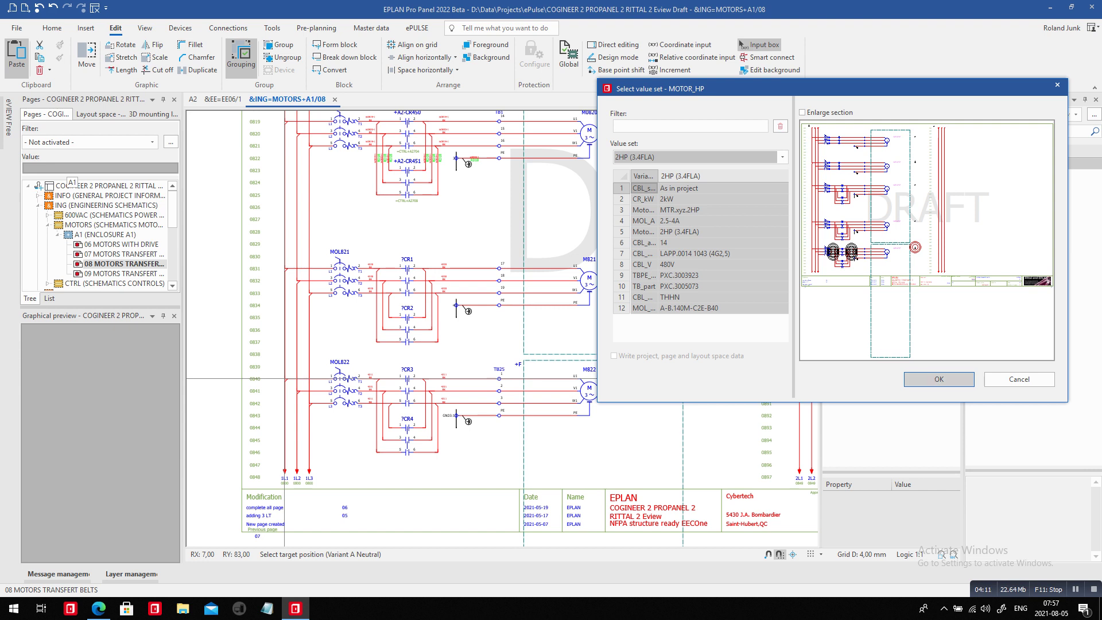
{"action": "key", "text": "Return"}
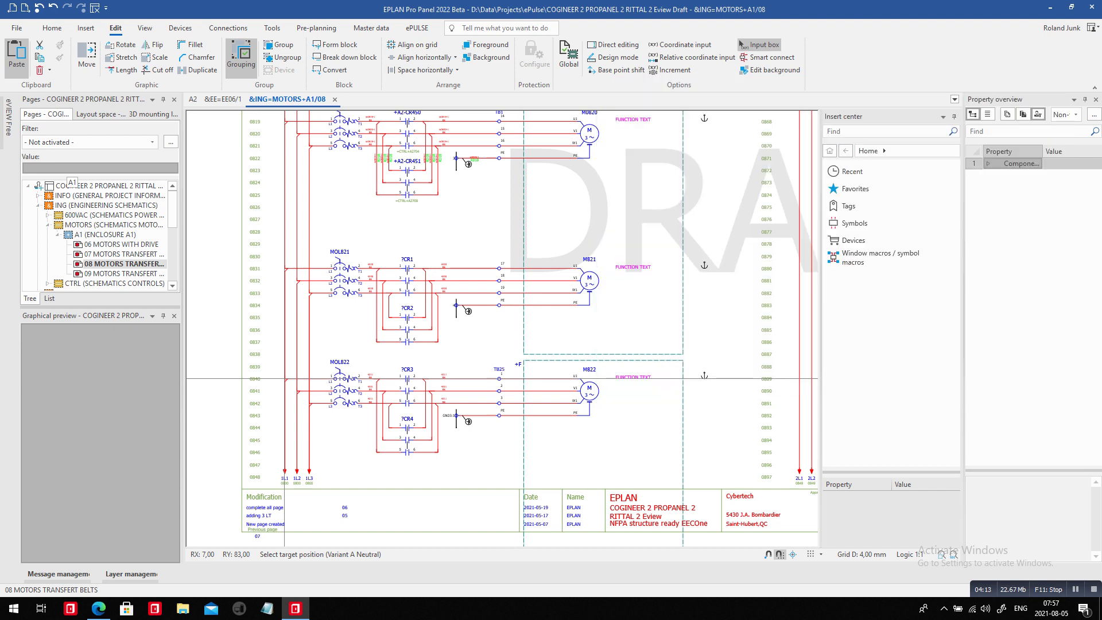
{"action": "left_click", "coordinate": [468, 378]}
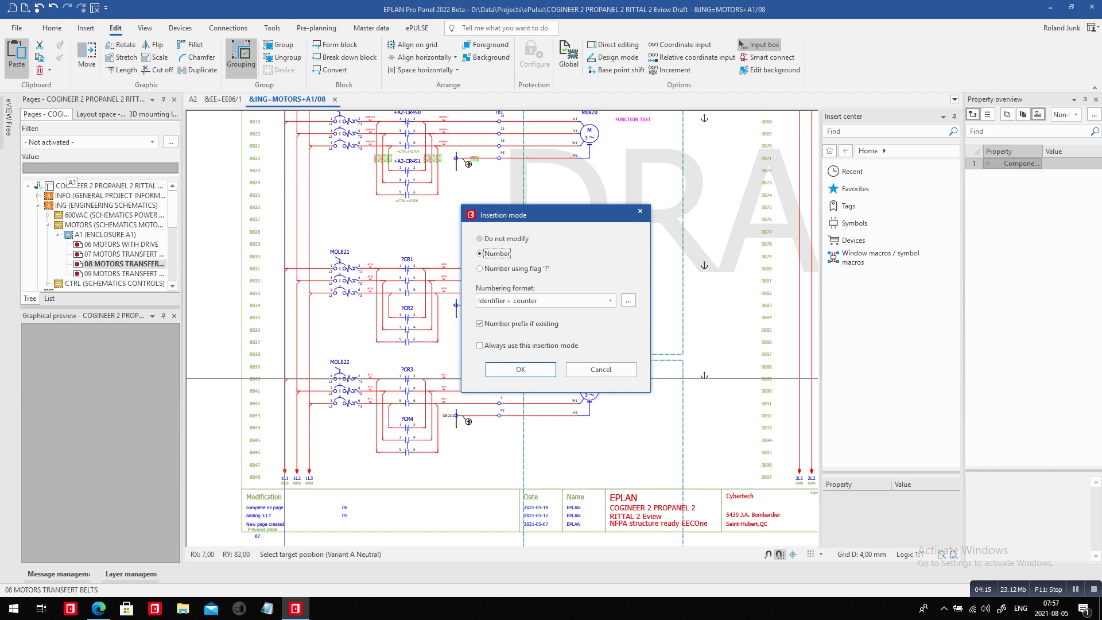
{"action": "left_click", "coordinate": [480, 238]}
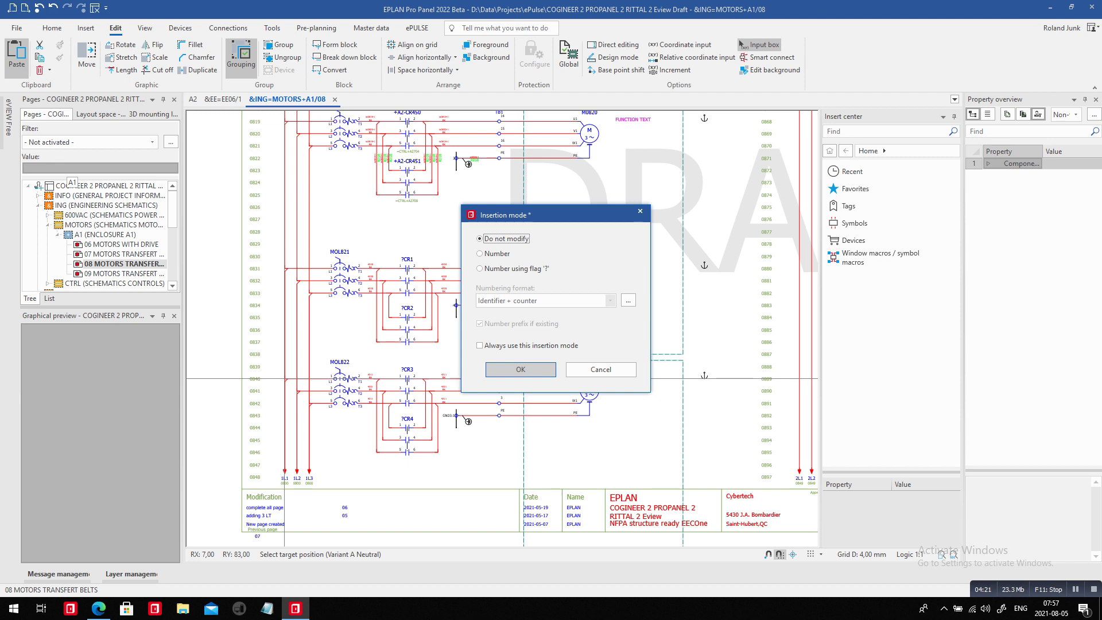
{"action": "left_click", "coordinate": [521, 369]}
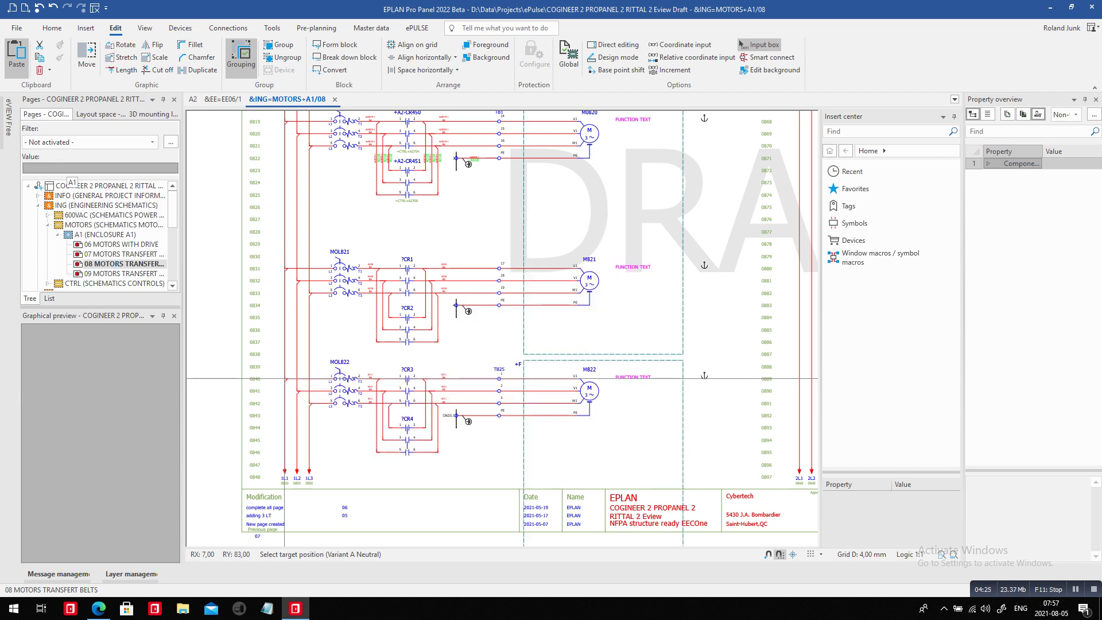
Cancel the leftover paste and move the +F structure box around the M822 circuit.
{"action": "key", "text": "Escape"}
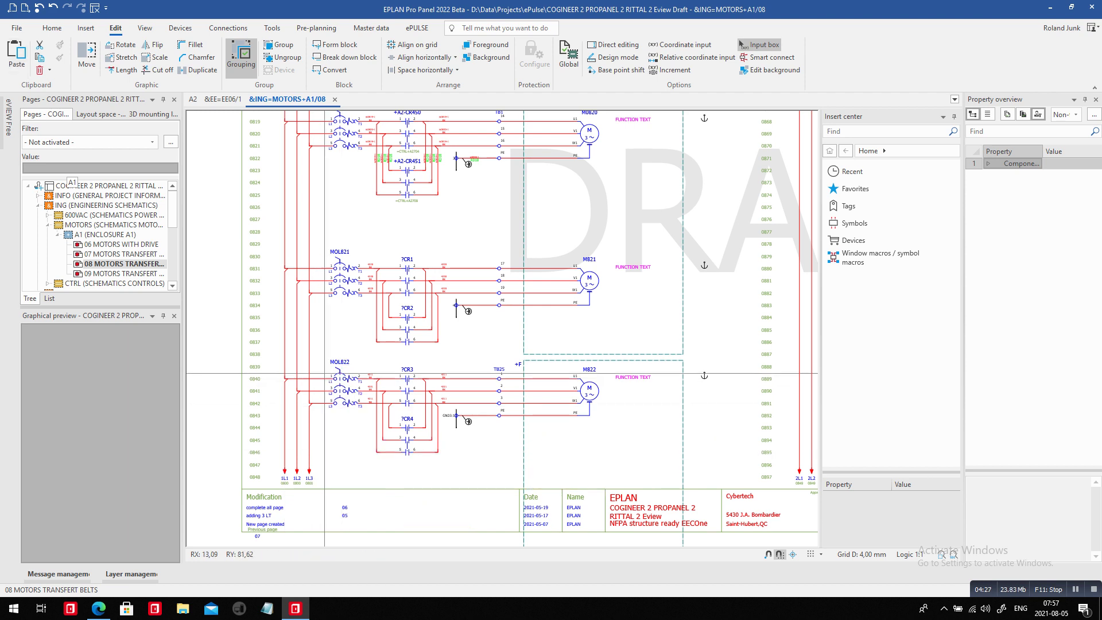
{"action": "scroll", "coordinate": [305, 346], "scroll_direction": "down", "scroll_amount": 2}
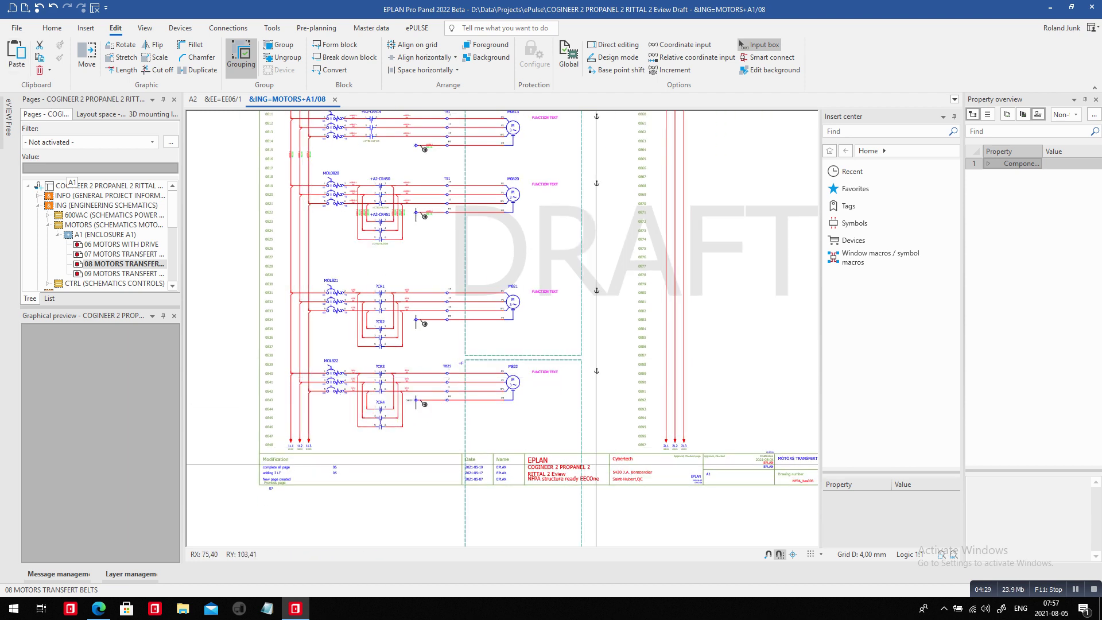
{"action": "left_click", "coordinate": [581, 508]}
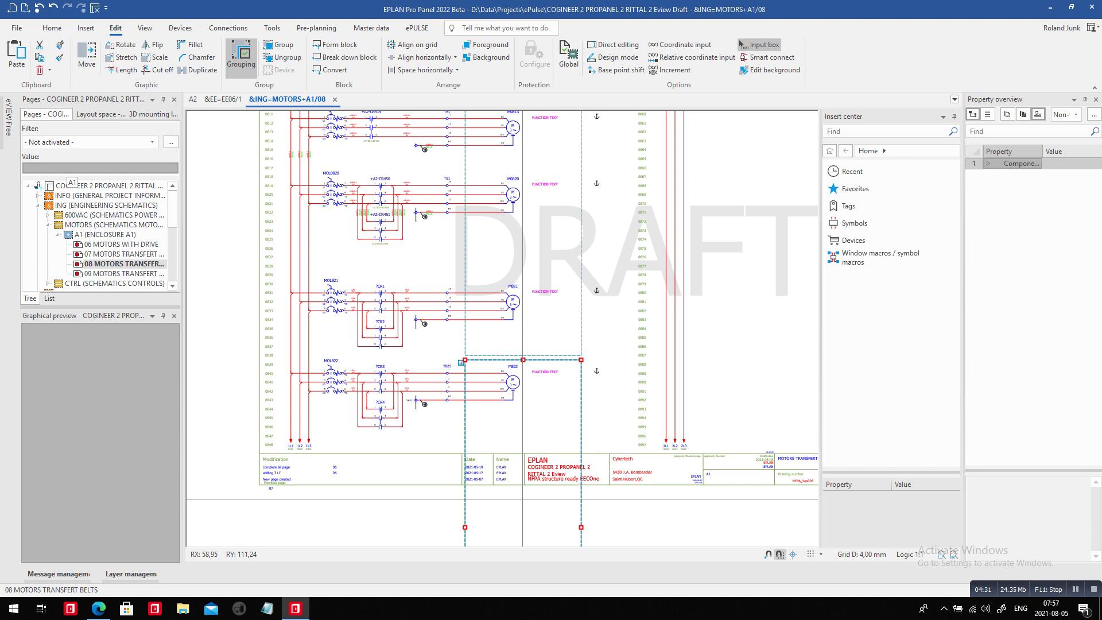
{"action": "scroll", "coordinate": [482, 339], "scroll_direction": "down", "scroll_amount": 2}
{"action": "scroll", "coordinate": [468, 167], "scroll_direction": "up", "scroll_amount": 2}
{"action": "scroll", "coordinate": [468, 168], "scroll_direction": "up", "scroll_amount": 1}
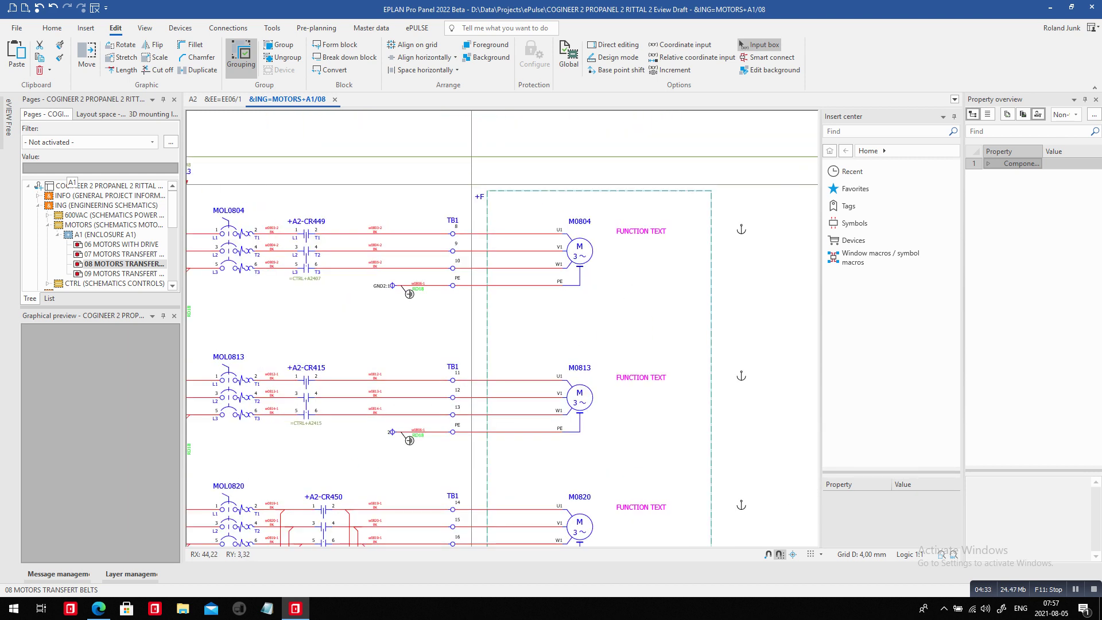
{"action": "scroll", "coordinate": [436, 158], "scroll_direction": "down", "scroll_amount": 3}
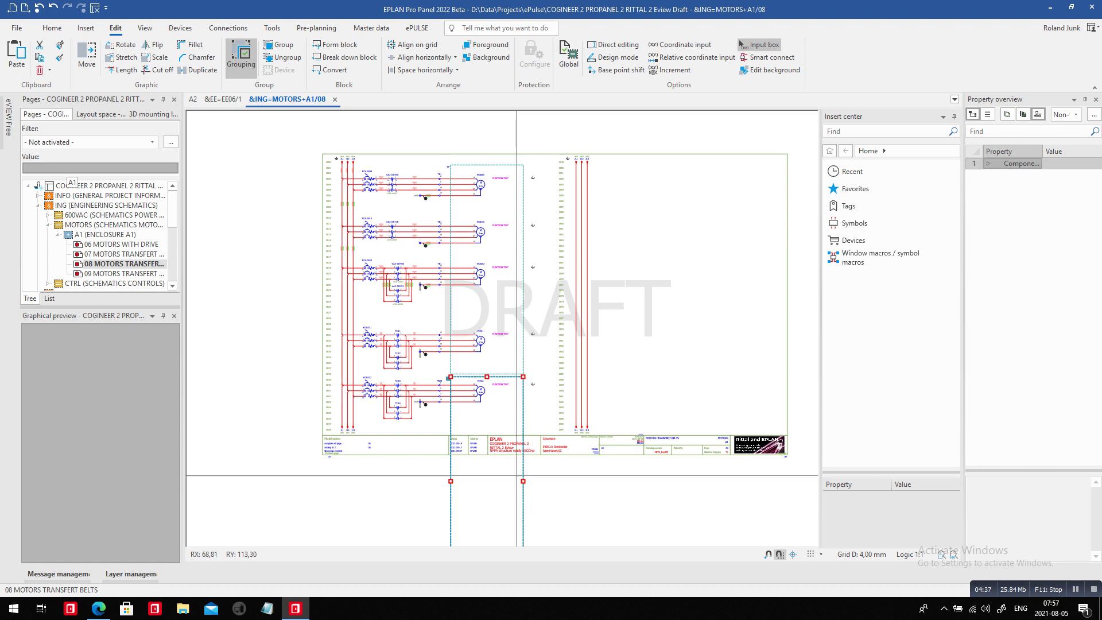
{"action": "scroll", "coordinate": [430, 287], "scroll_direction": "down", "scroll_amount": 2}
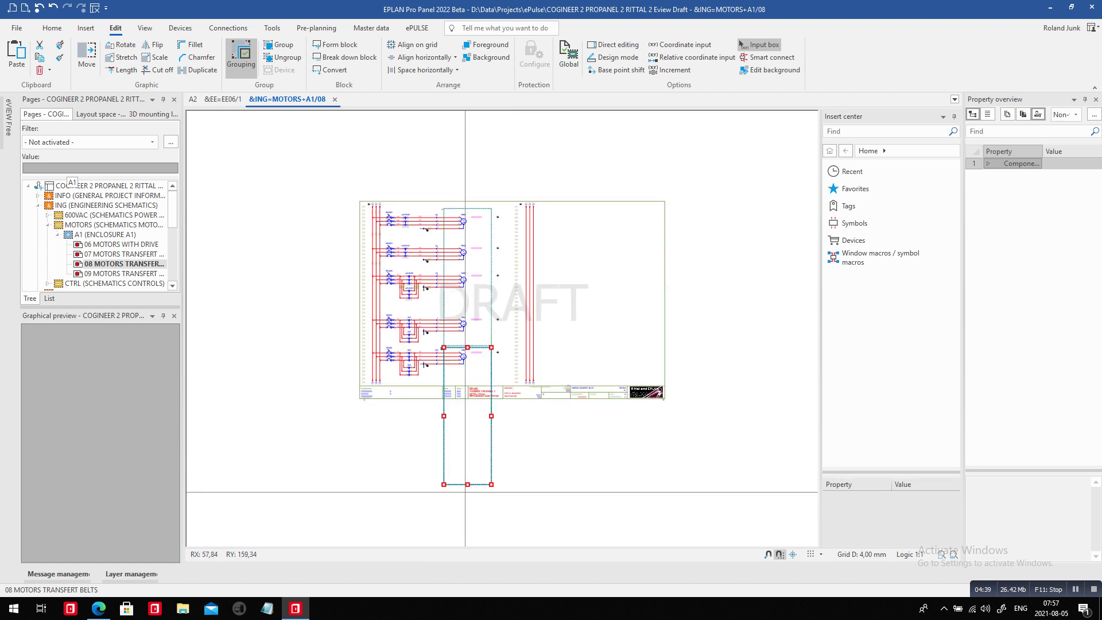
{"action": "left_click", "coordinate": [462, 378]}
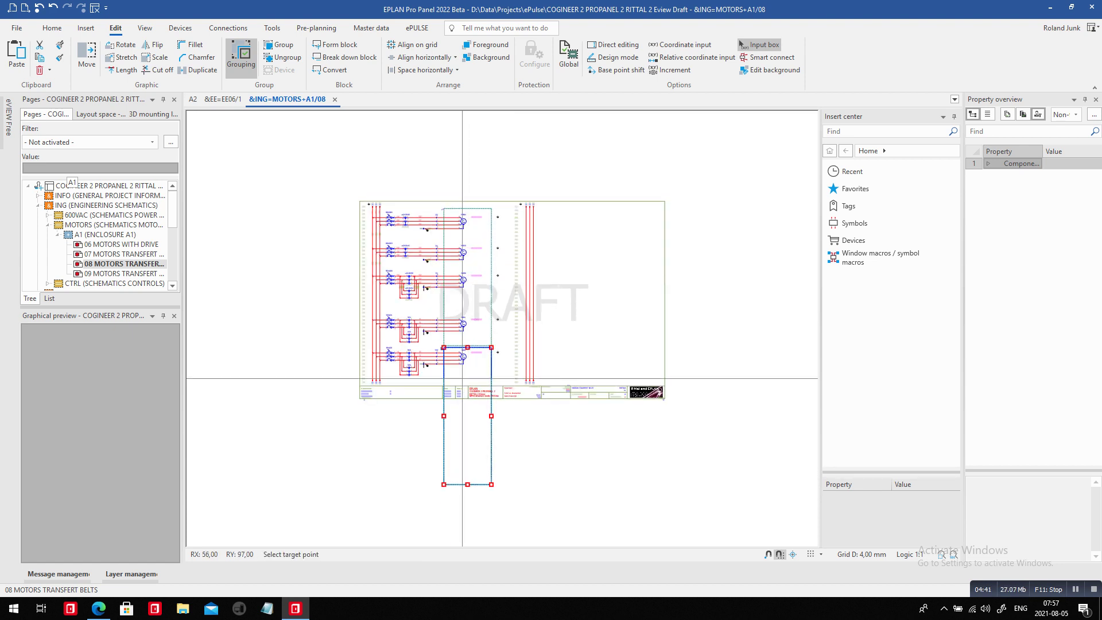
{"action": "left_click", "coordinate": [462, 379]}
Delete the +F box around M822 and stretch the M821 box down to enclose M822.
{"action": "scroll", "coordinate": [462, 379], "scroll_direction": "up", "scroll_amount": 3}
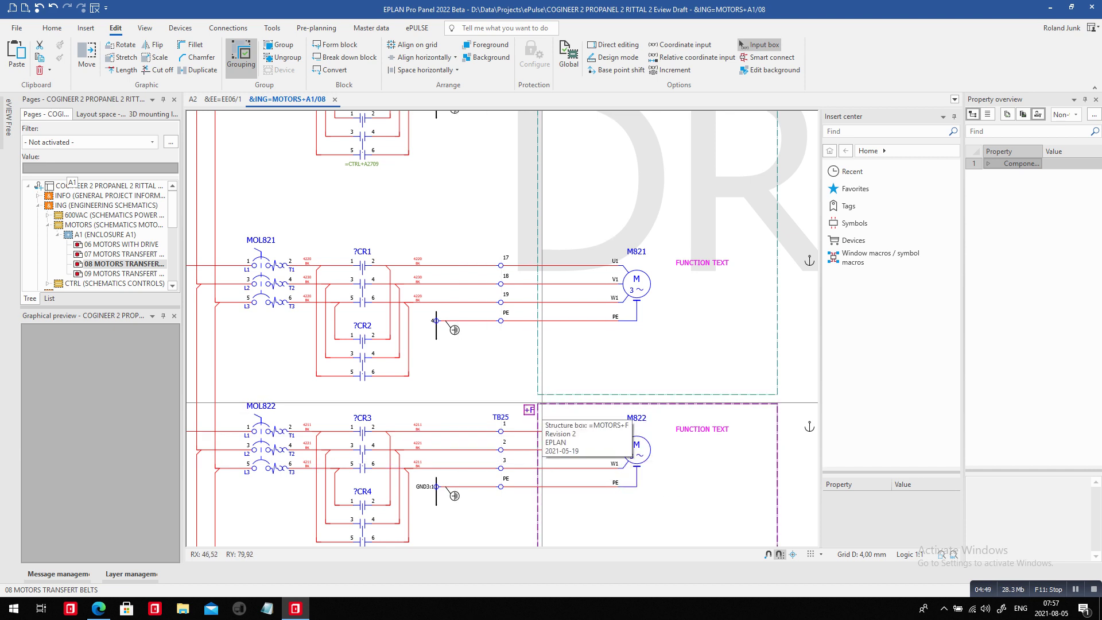
{"action": "left_click", "coordinate": [537, 416]}
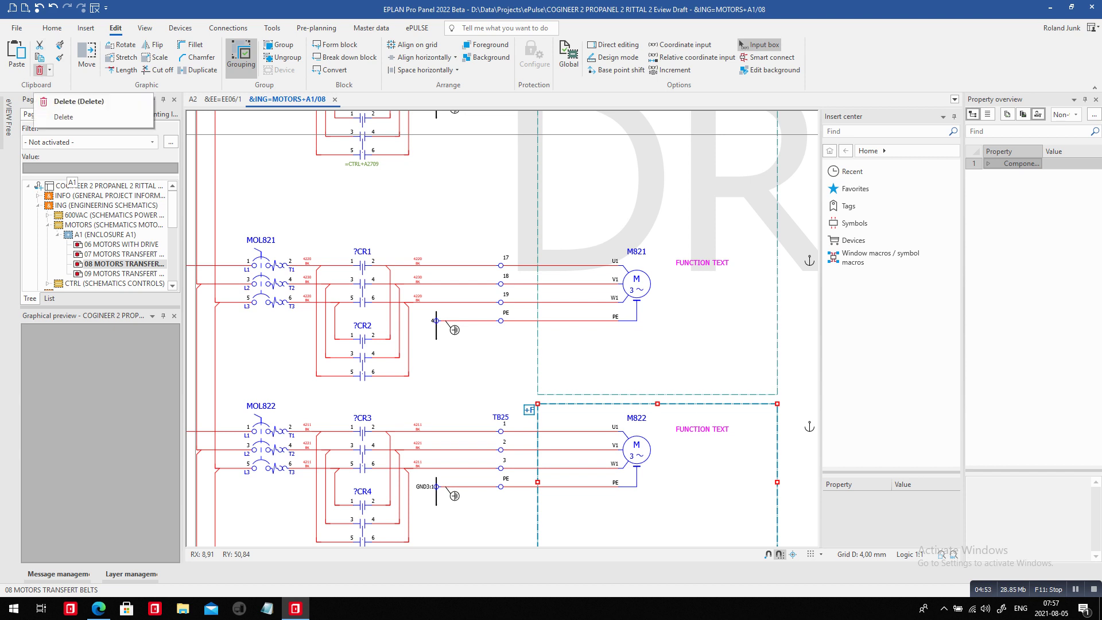
{"action": "left_click", "coordinate": [39, 70]}
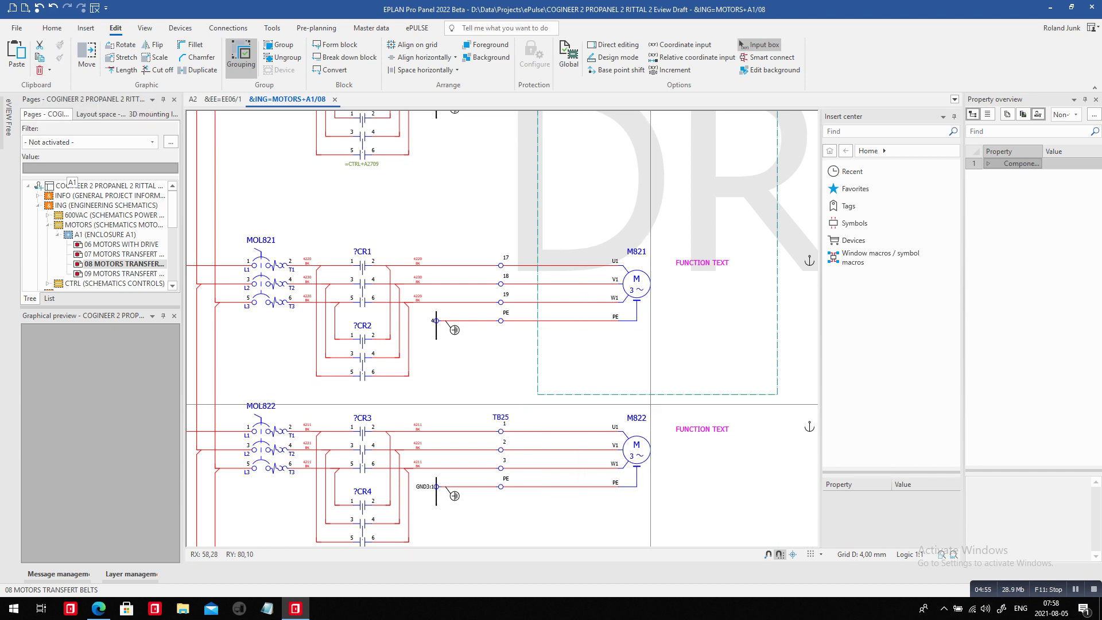
{"action": "left_click", "coordinate": [650, 404]}
{"action": "scroll", "coordinate": [586, 335], "scroll_direction": "down", "scroll_amount": 2}
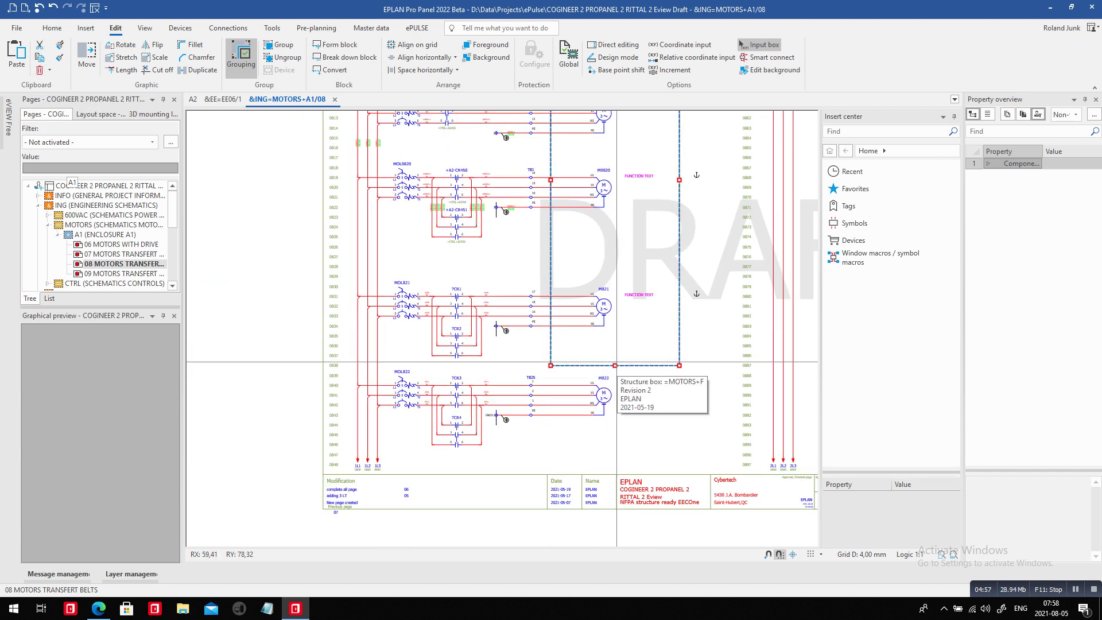
{"action": "left_click", "coordinate": [615, 365]}
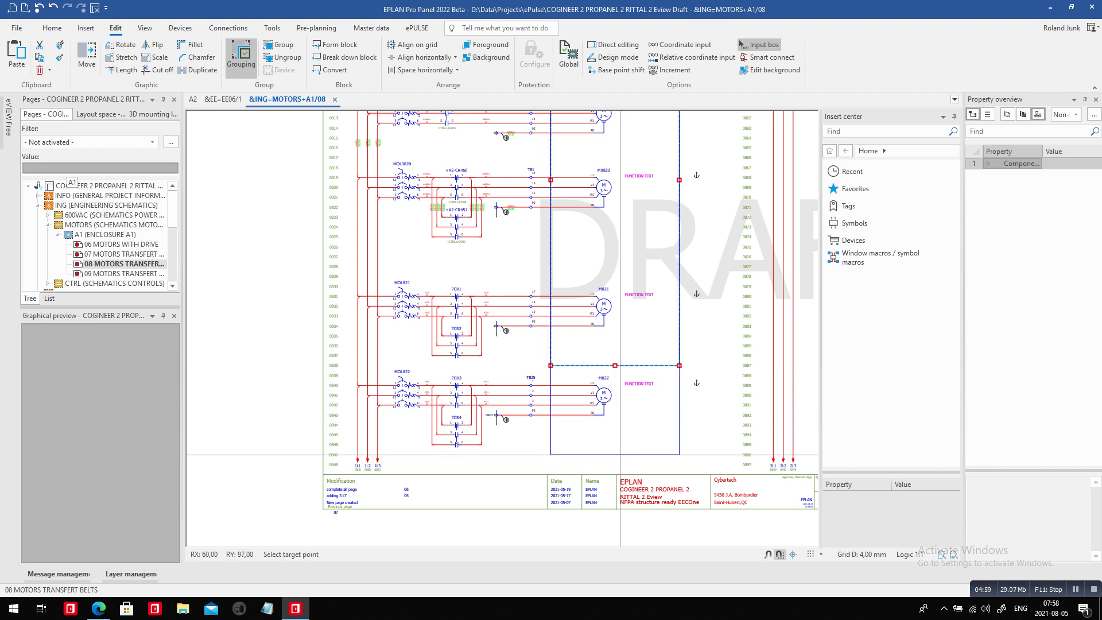
{"action": "left_click", "coordinate": [620, 455]}
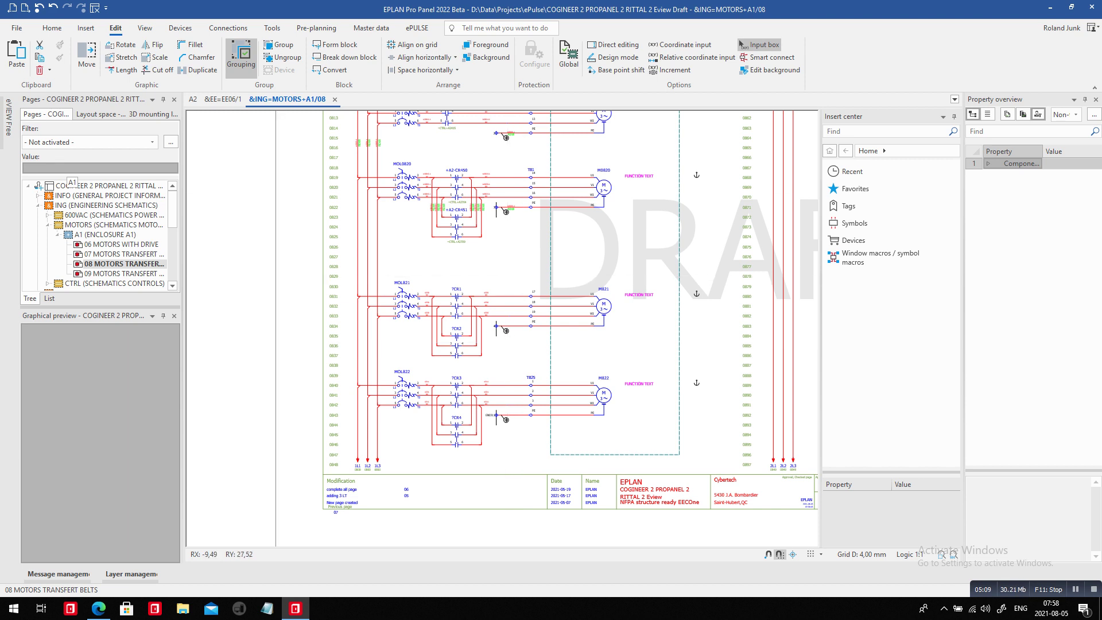
Set the Transfer Motor to page 08 redlining to Approved with comment 'yes ok I can do it'.
{"action": "left_click", "coordinate": [8, 118]}
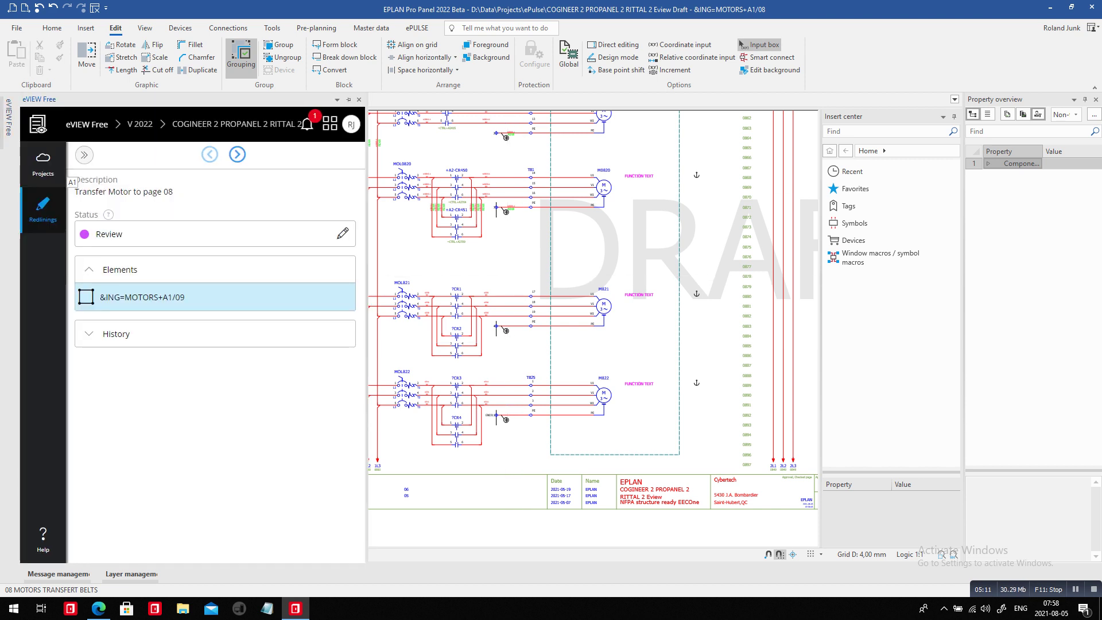
{"action": "left_click", "coordinate": [343, 233]}
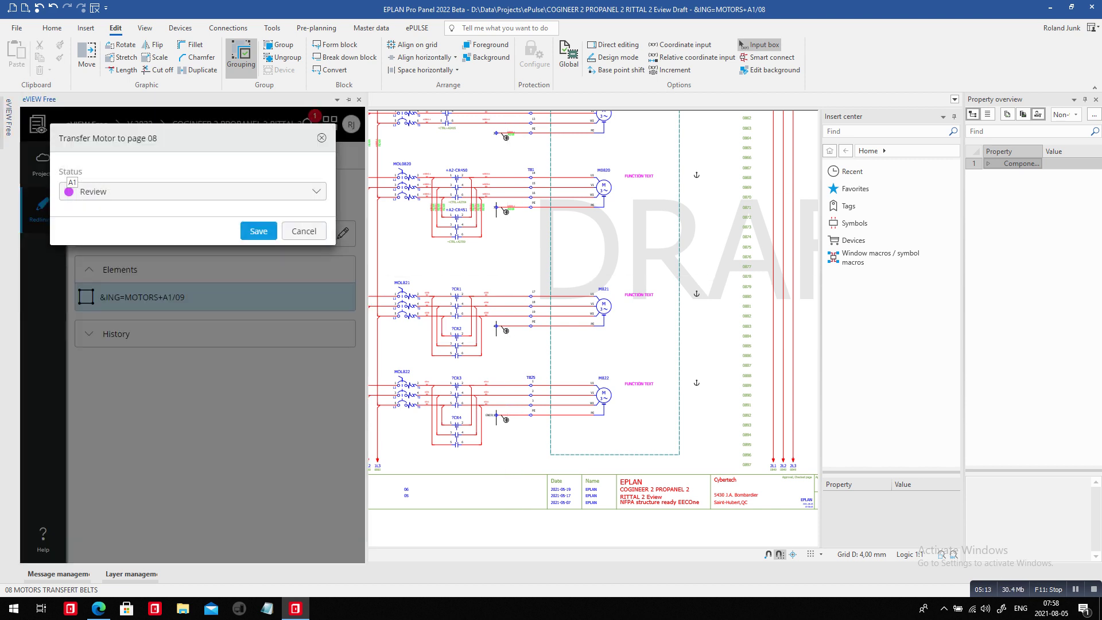
{"action": "key", "text": "alt+Down"}
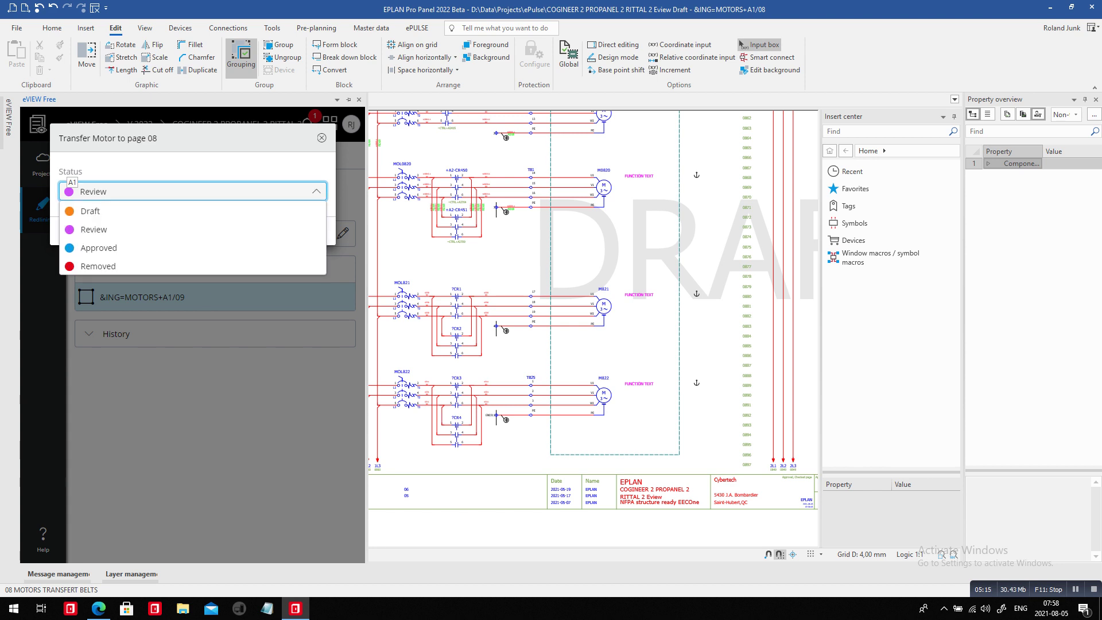
{"action": "key", "text": "Down"}
{"action": "key", "text": "Down"}
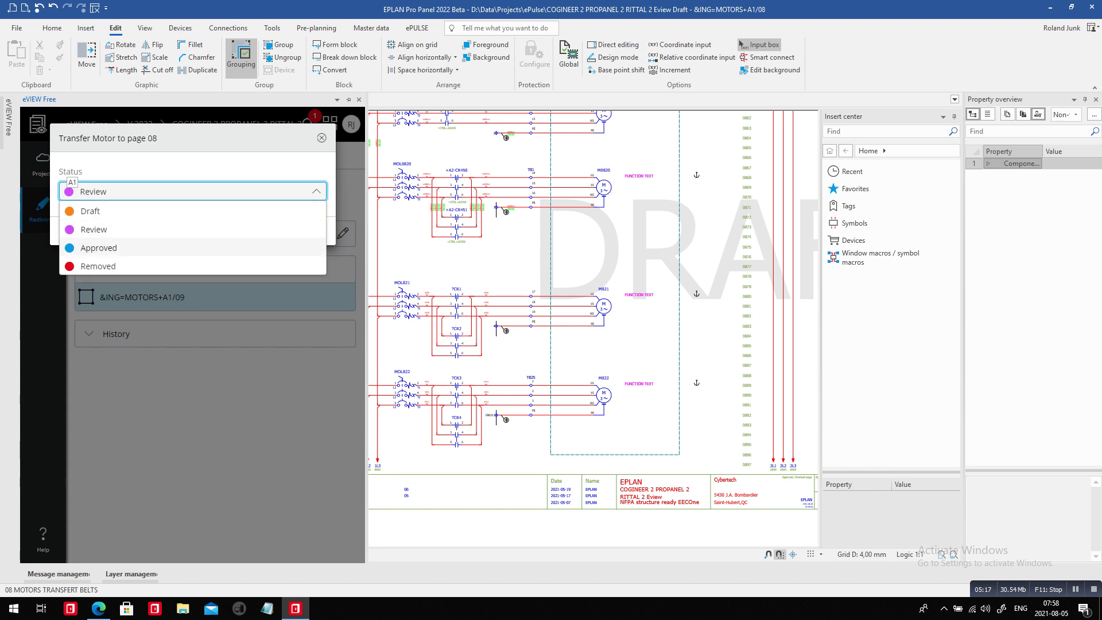
{"action": "key", "text": "Return"}
{"action": "key", "text": "Tab"}
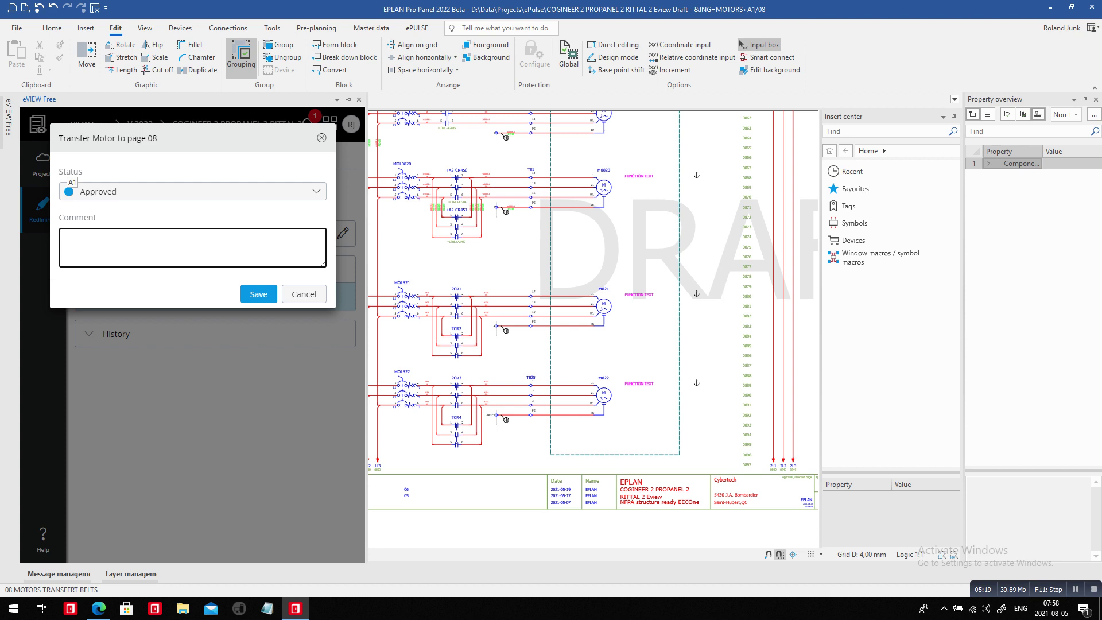
{"action": "type", "text": "yes ok I can do it"}
{"action": "key", "text": "Tab"}
{"action": "key", "text": "Return"}
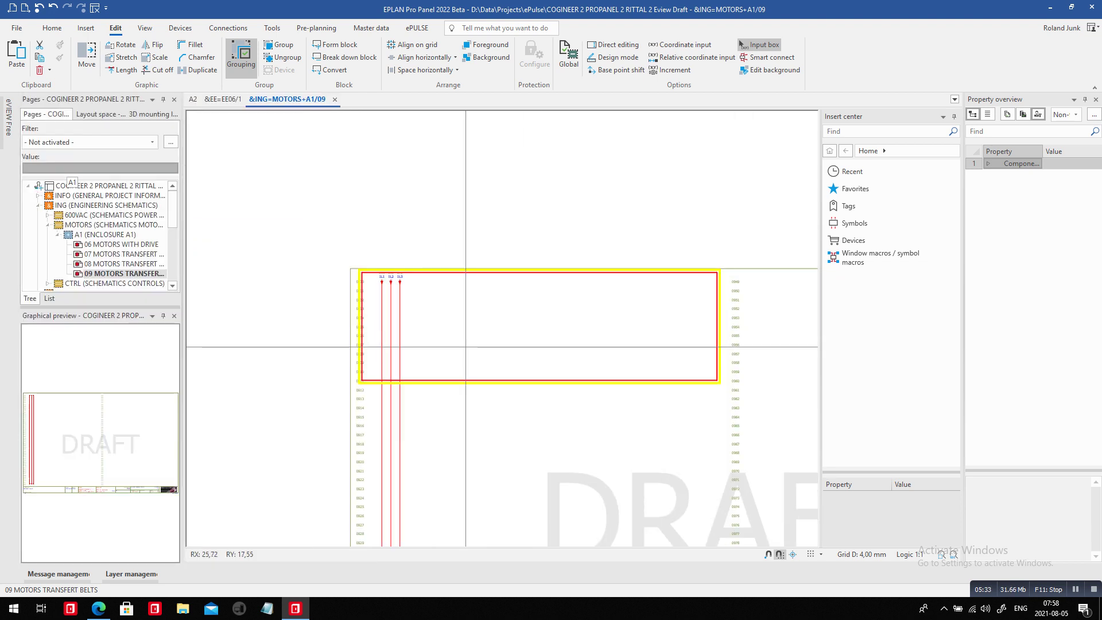
Delete page 09 from the Pages navigator and confirm the deletion.
{"action": "left_click", "coordinate": [8, 117]}
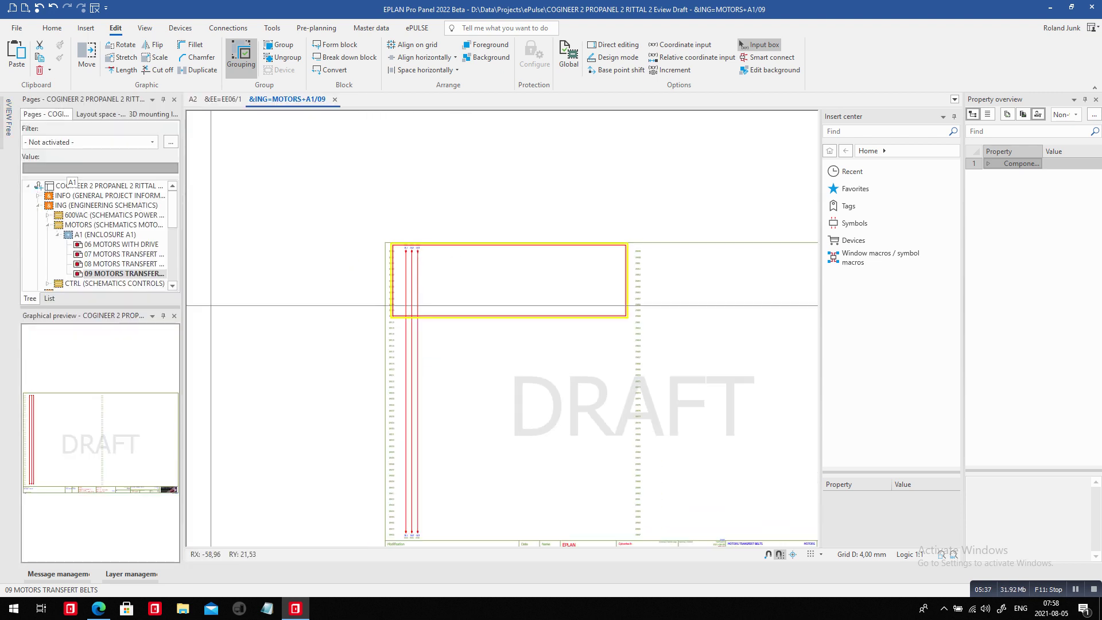
{"action": "right_click", "coordinate": [129, 274]}
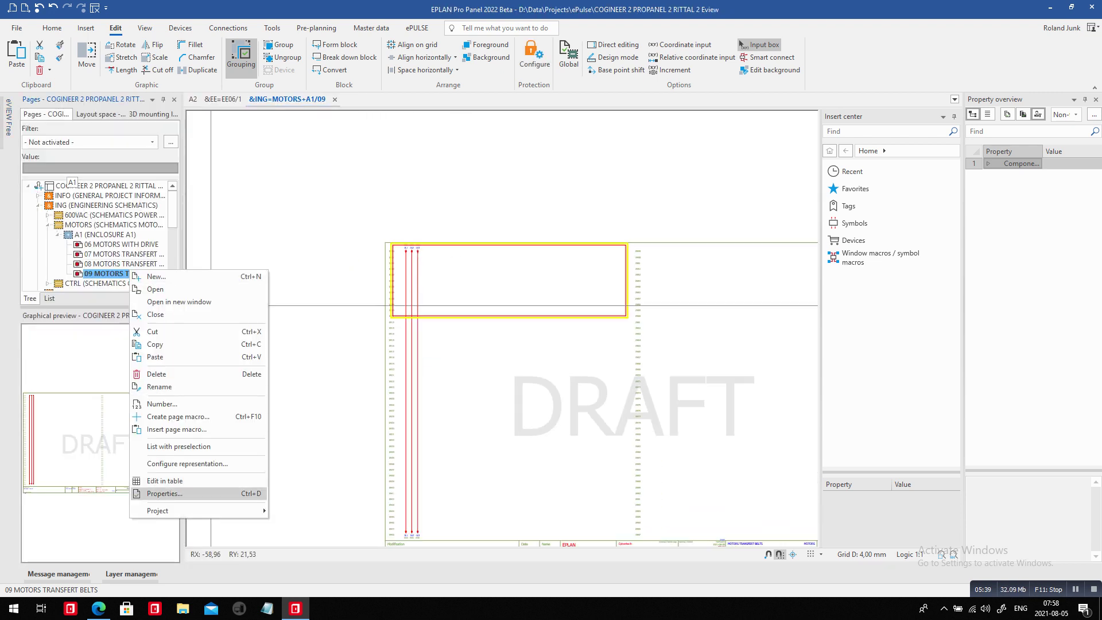
{"action": "left_click", "coordinate": [156, 374]}
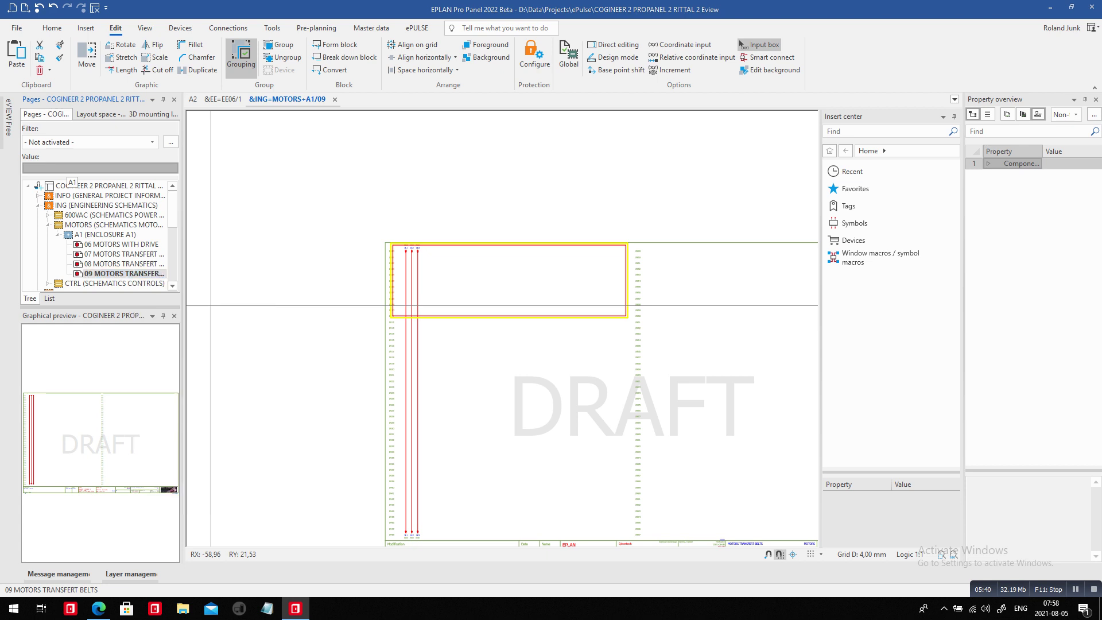
{"action": "key", "text": "Return"}
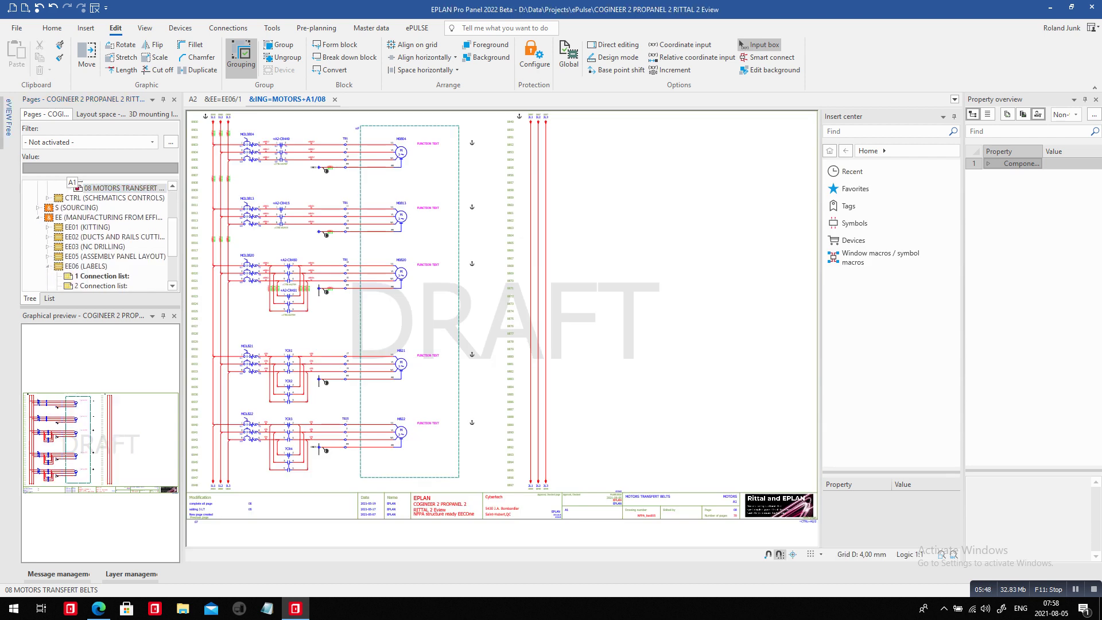
Set the redlining status to Done with comment 'deleted page 09, transferred all mot' and save.
{"action": "left_click", "coordinate": [342, 233]}
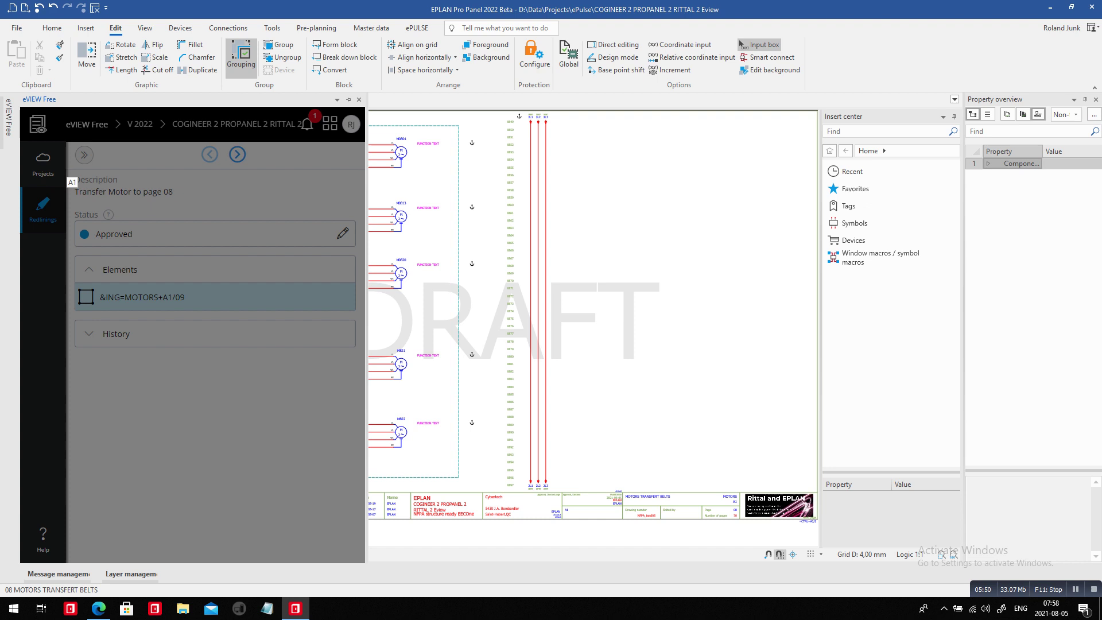
{"action": "left_click", "coordinate": [192, 191]}
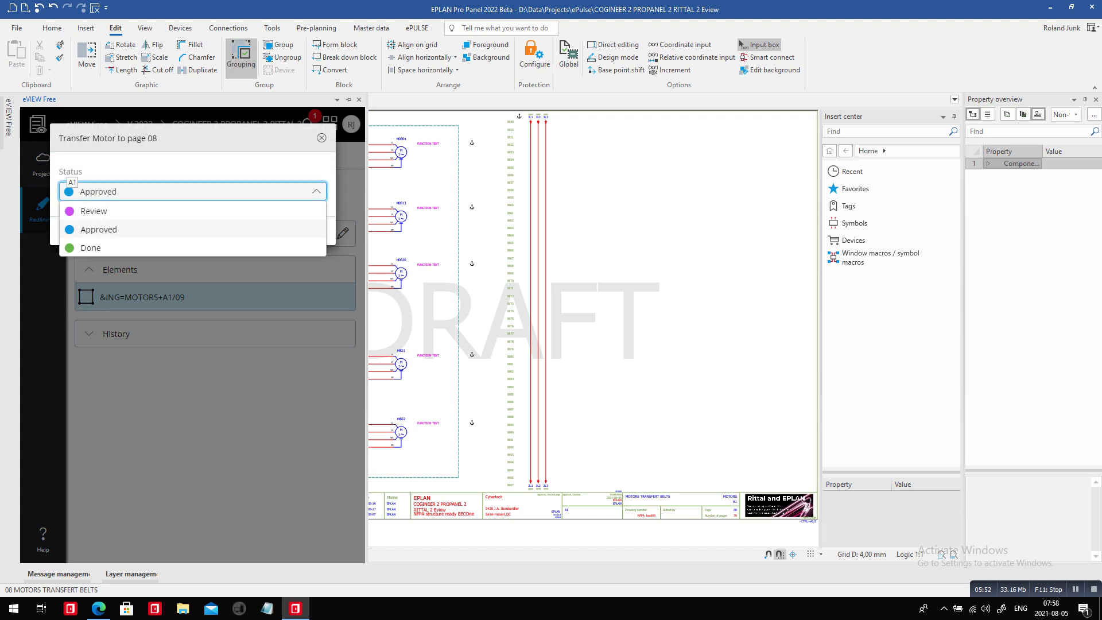
{"action": "left_click", "coordinate": [98, 246]}
{"action": "left_click", "coordinate": [98, 246]}
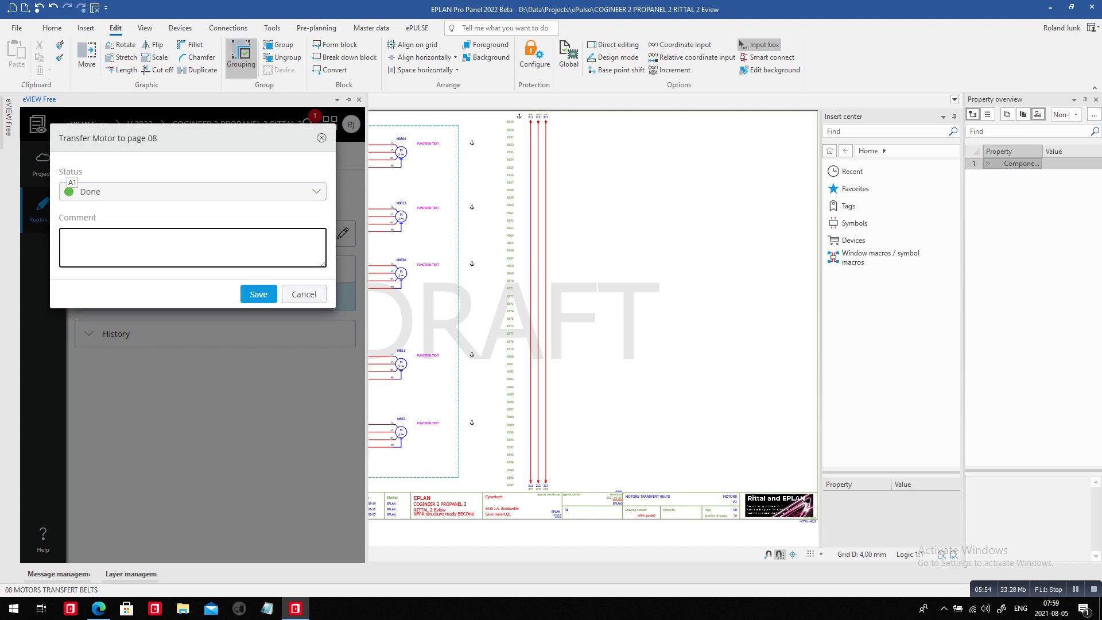
{"action": "type", "text": "deleted page 09, transferred all motors controls"}
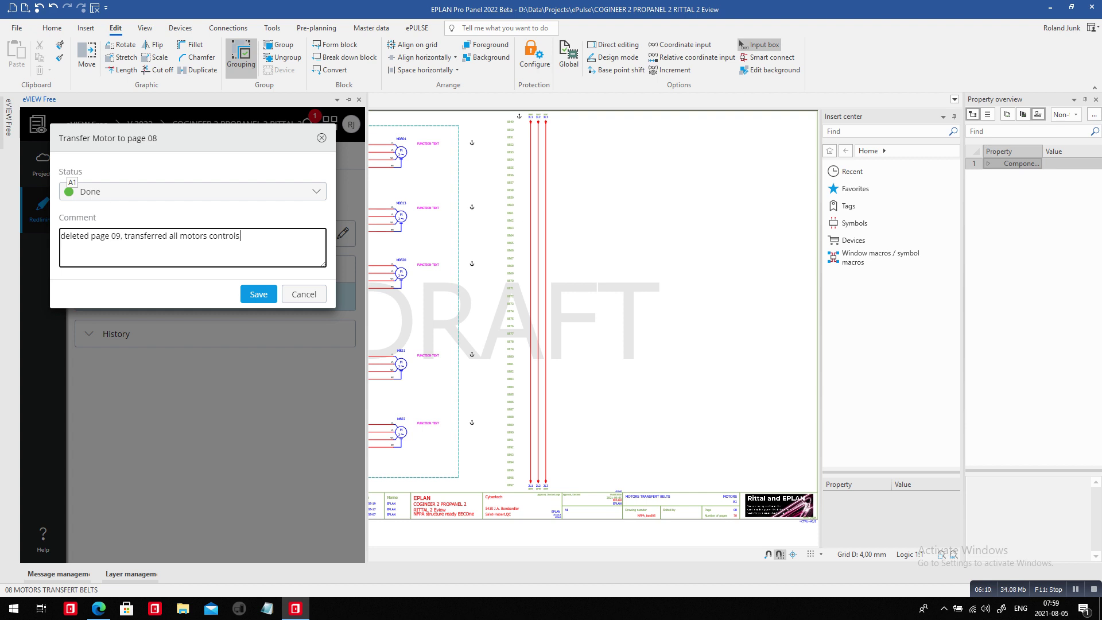
{"action": "left_click", "coordinate": [258, 294]}
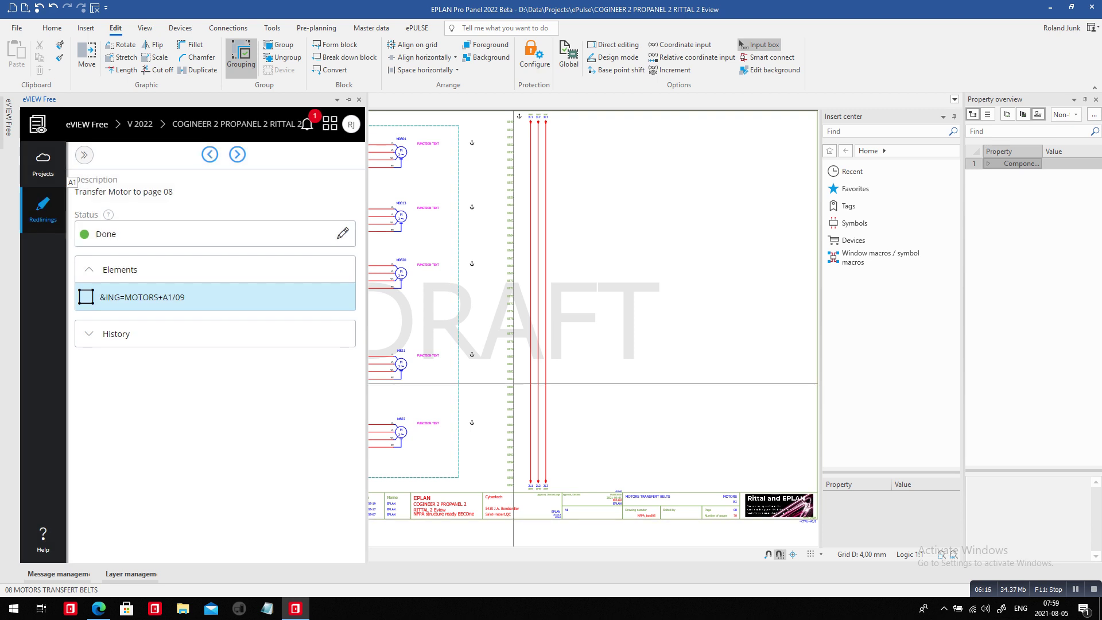
Open the Transfer Motor to page 08 redlining in eVIEW's redlinings list to check it is Done.
{"action": "key", "text": "alt+Tab"}
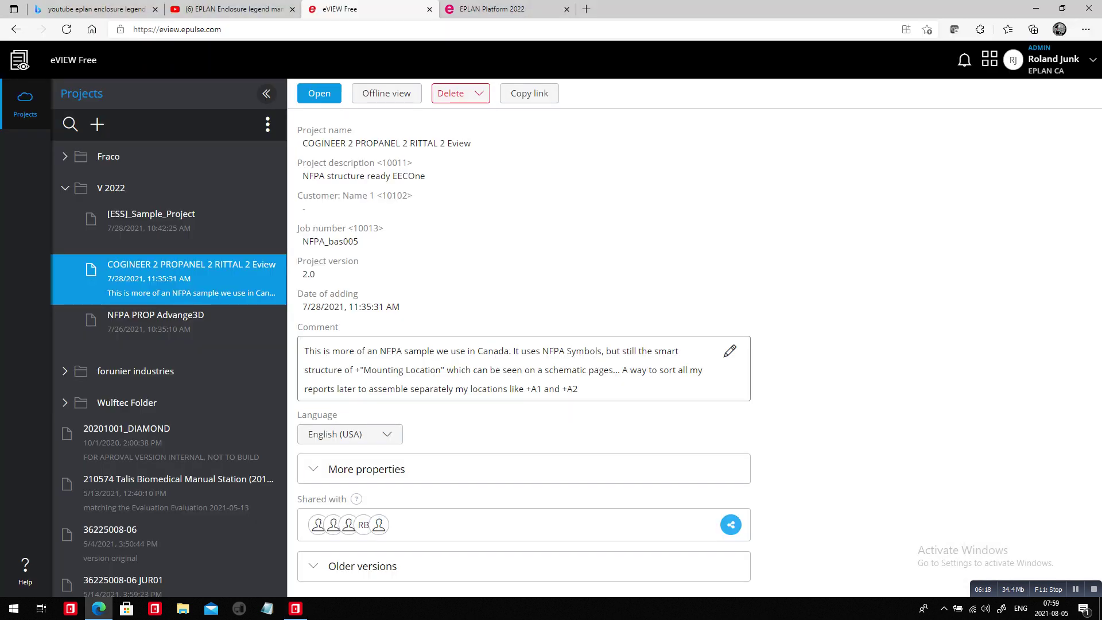
{"action": "left_click", "coordinate": [319, 94]}
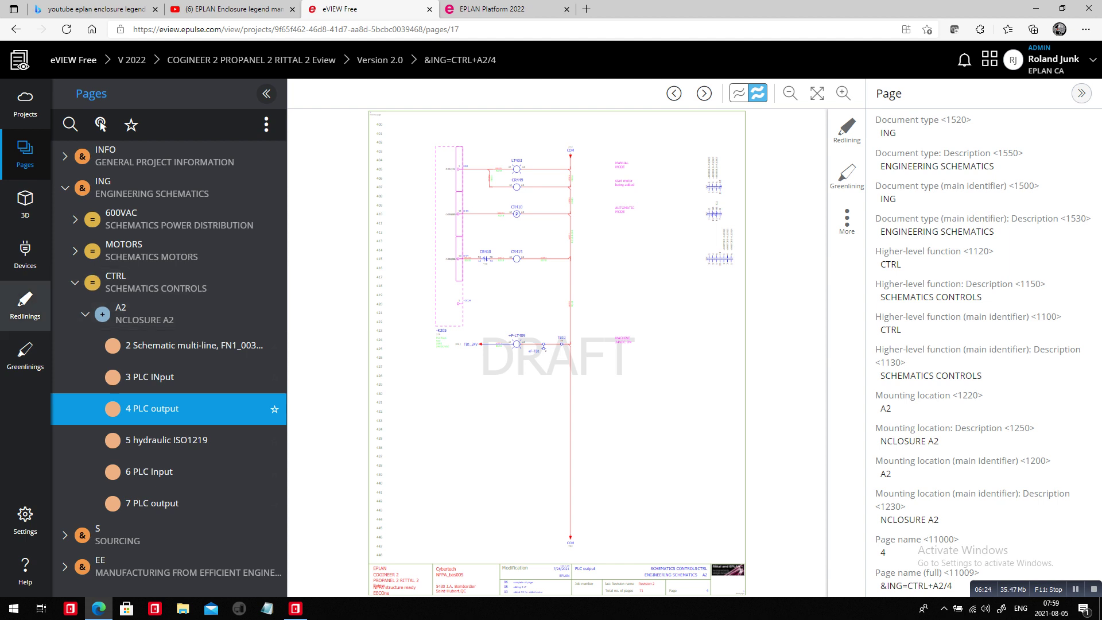
{"action": "left_click", "coordinate": [25, 304]}
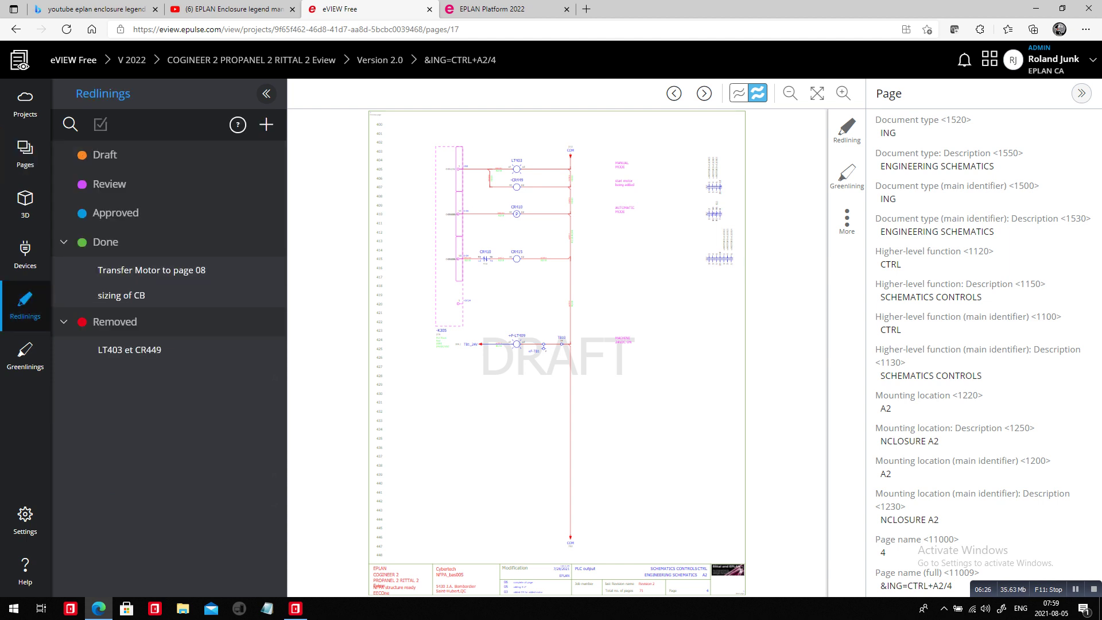
{"action": "left_click", "coordinate": [151, 269]}
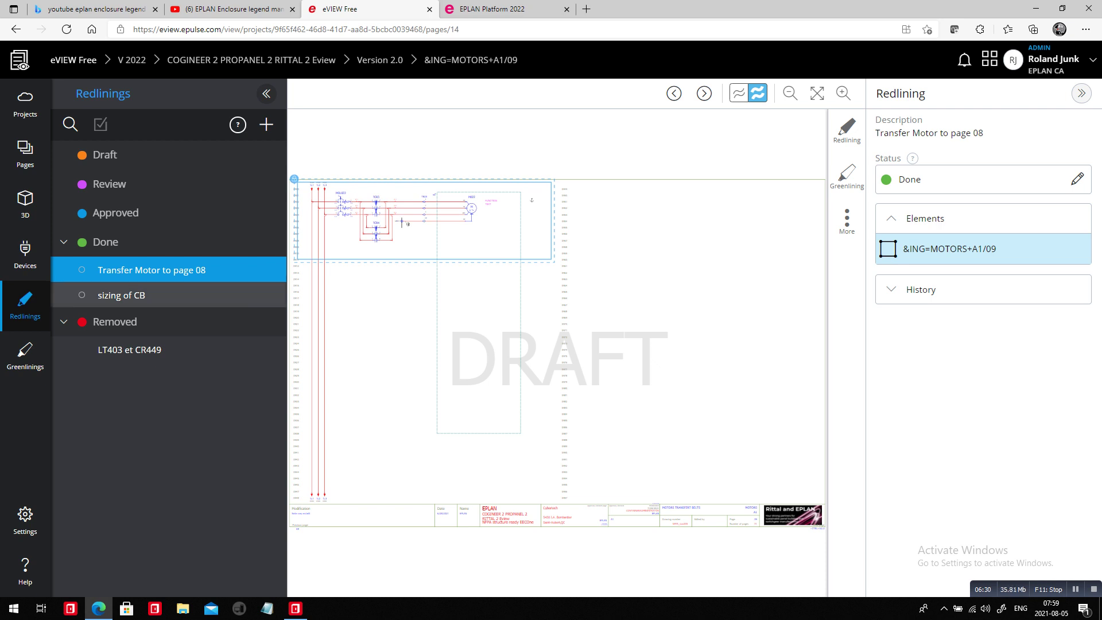
Return to EPLAN and select the project root in the page tree.
{"action": "key", "text": "alt+Tab"}
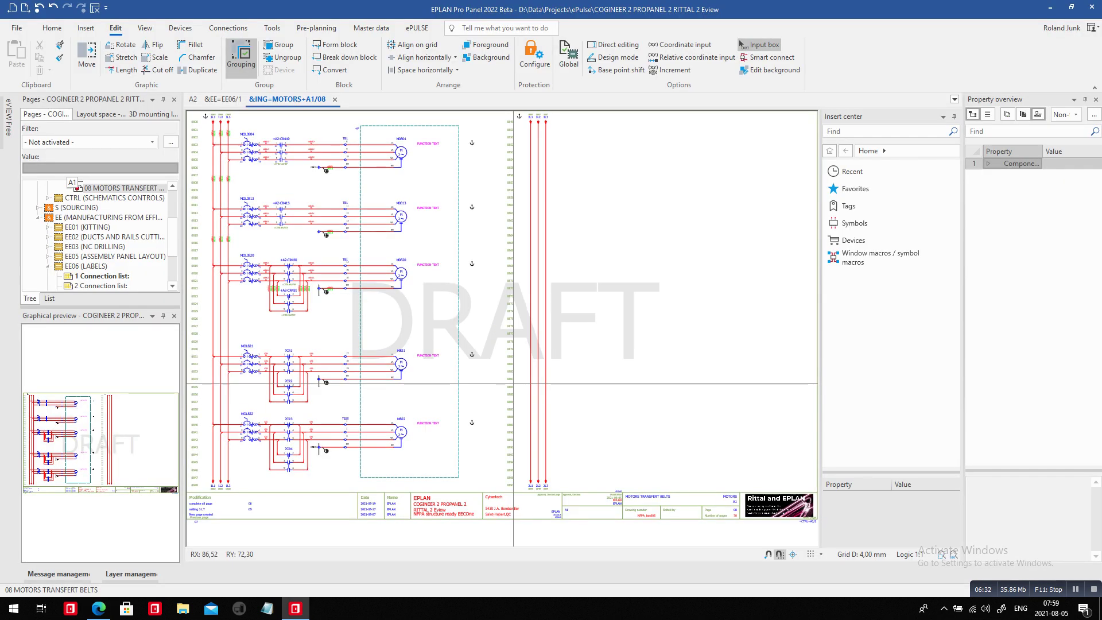
{"action": "scroll", "coordinate": [76, 187], "scroll_direction": "up", "scroll_amount": 3}
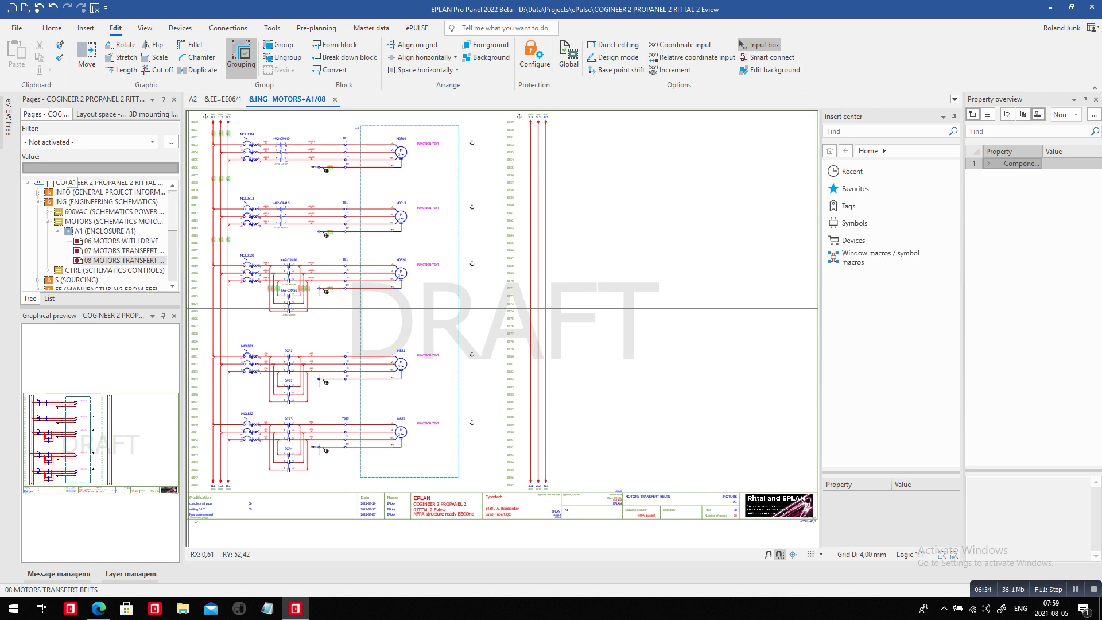
{"action": "left_click", "coordinate": [77, 186]}
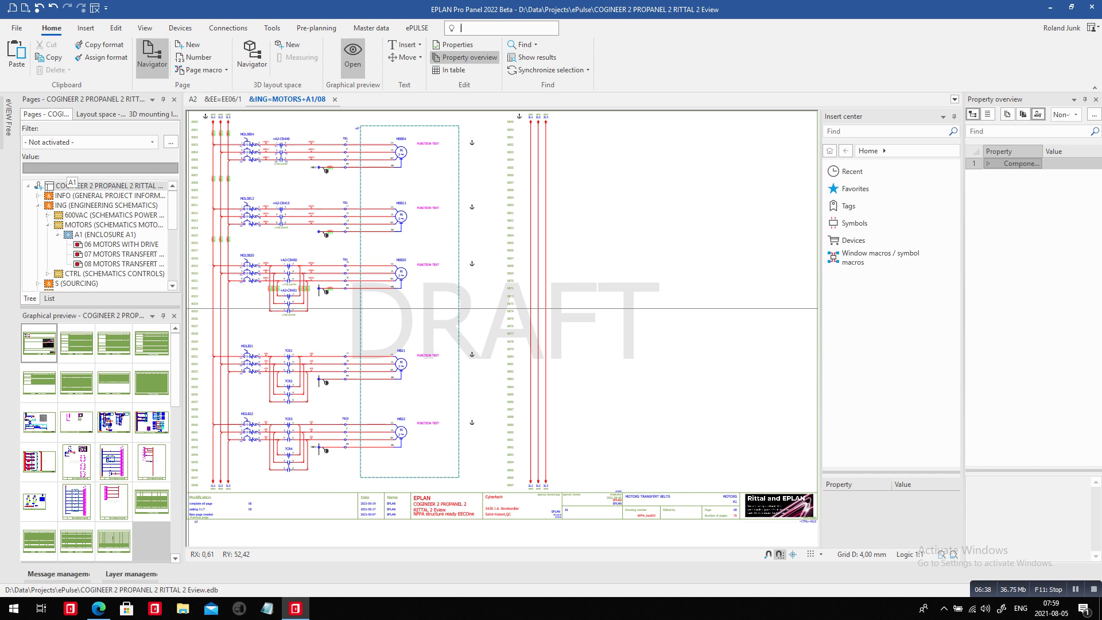
Run Complete pages via the ribbon search and describe revision 08 as 'added motor from page 09'.
{"action": "type", "text": "complet"}
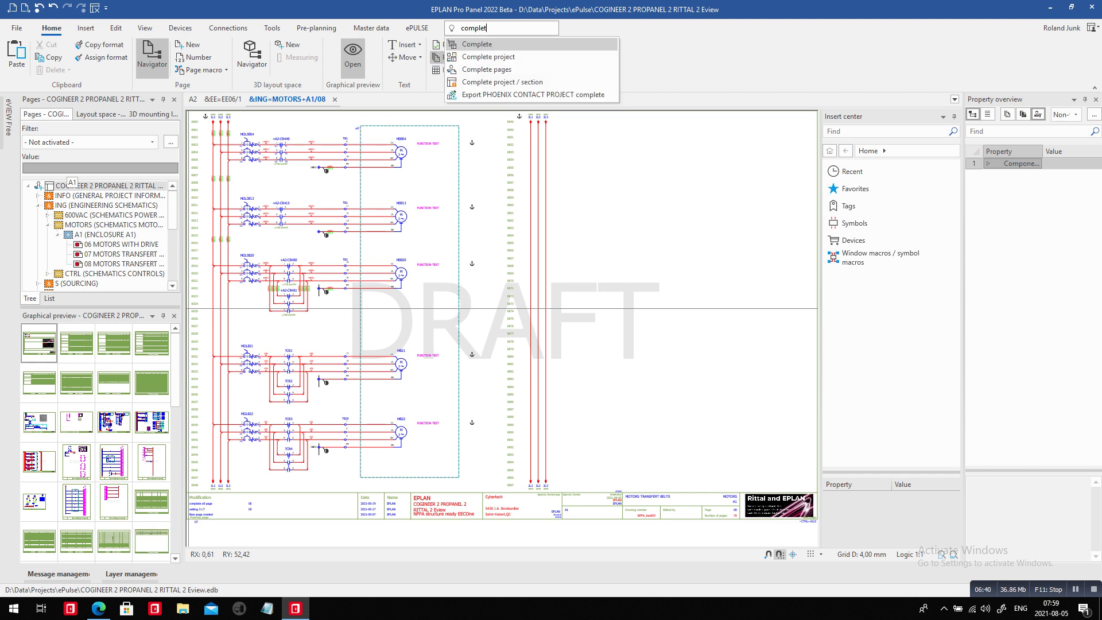
{"action": "key", "text": "Down"}
{"action": "key", "text": "Down"}
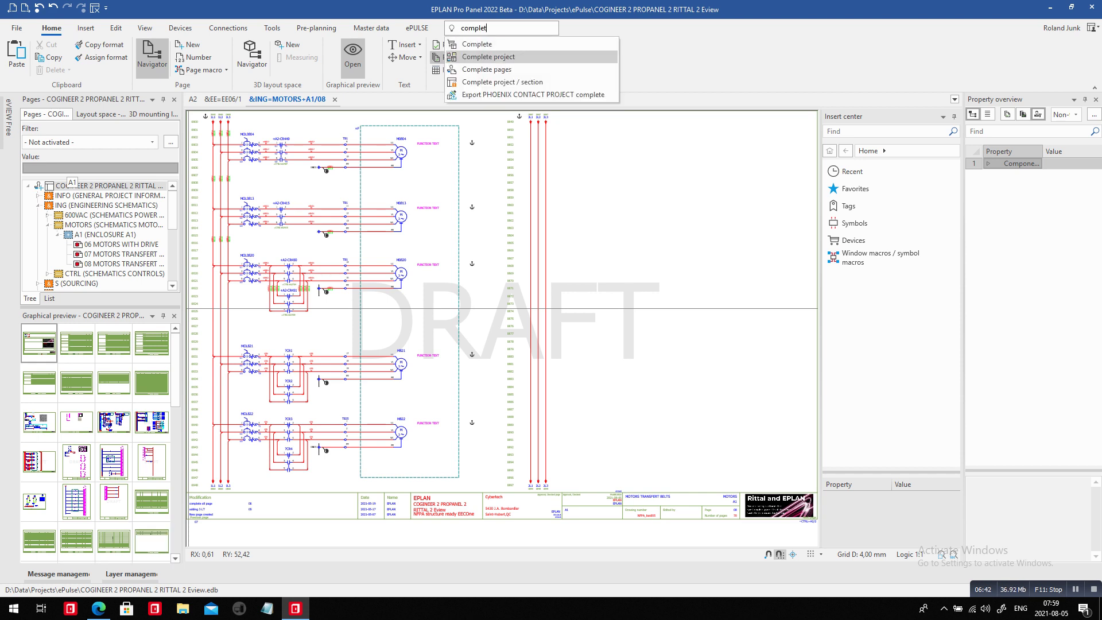
{"action": "key", "text": "Return"}
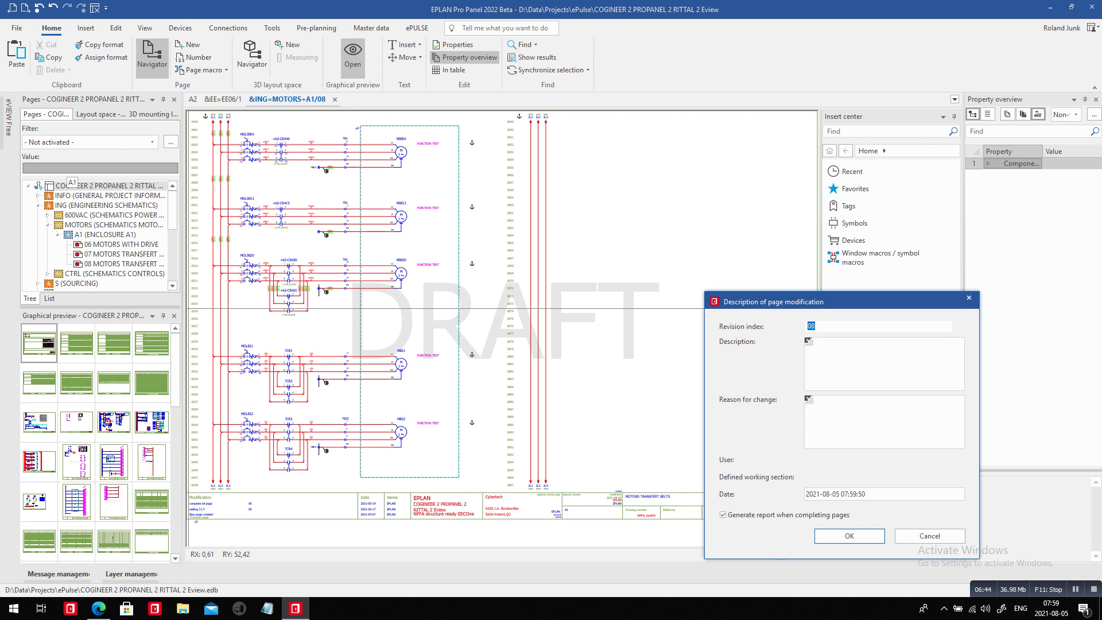
{"action": "left_click", "coordinate": [884, 364]}
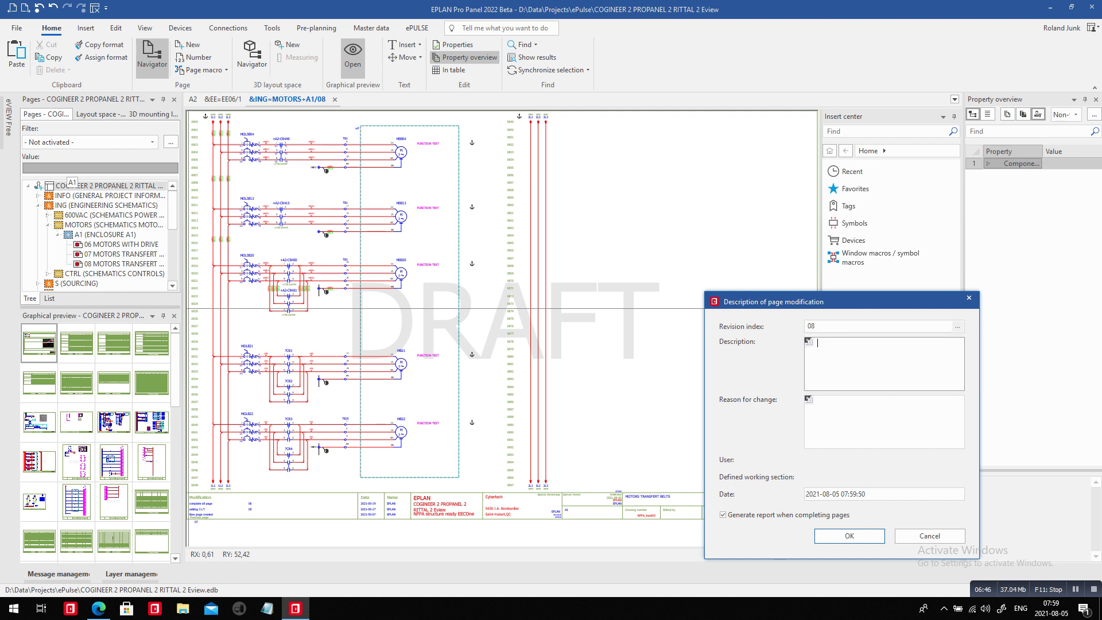
{"action": "type", "text": "added motor from page 09"}
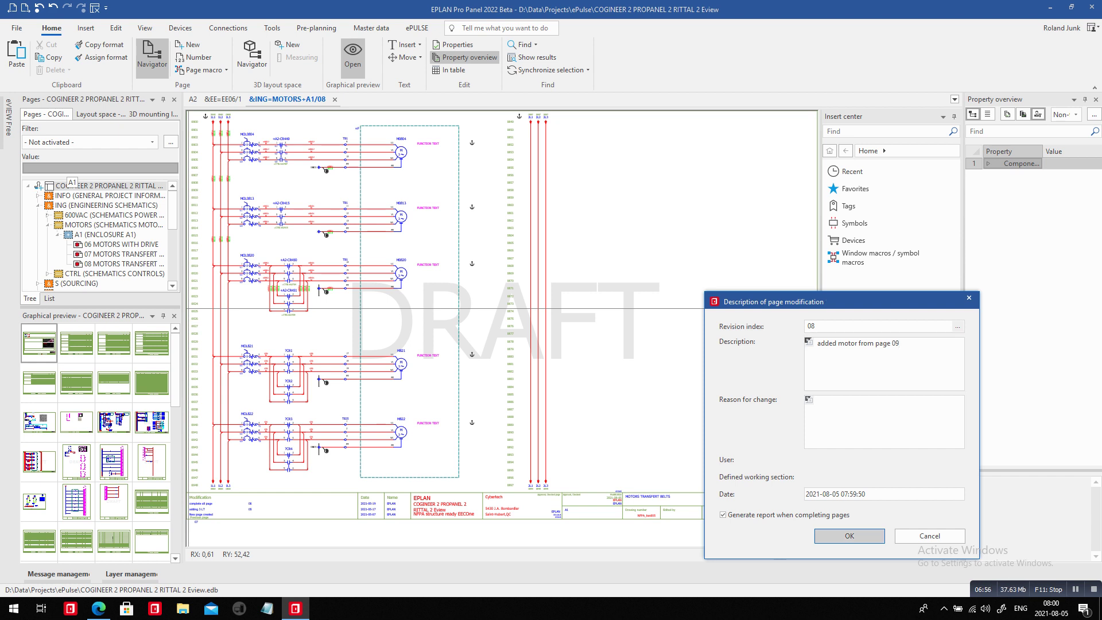
Confirm the modification to create the page revision, then switch to eVIEW in the browser.
{"action": "left_click", "coordinate": [850, 535]}
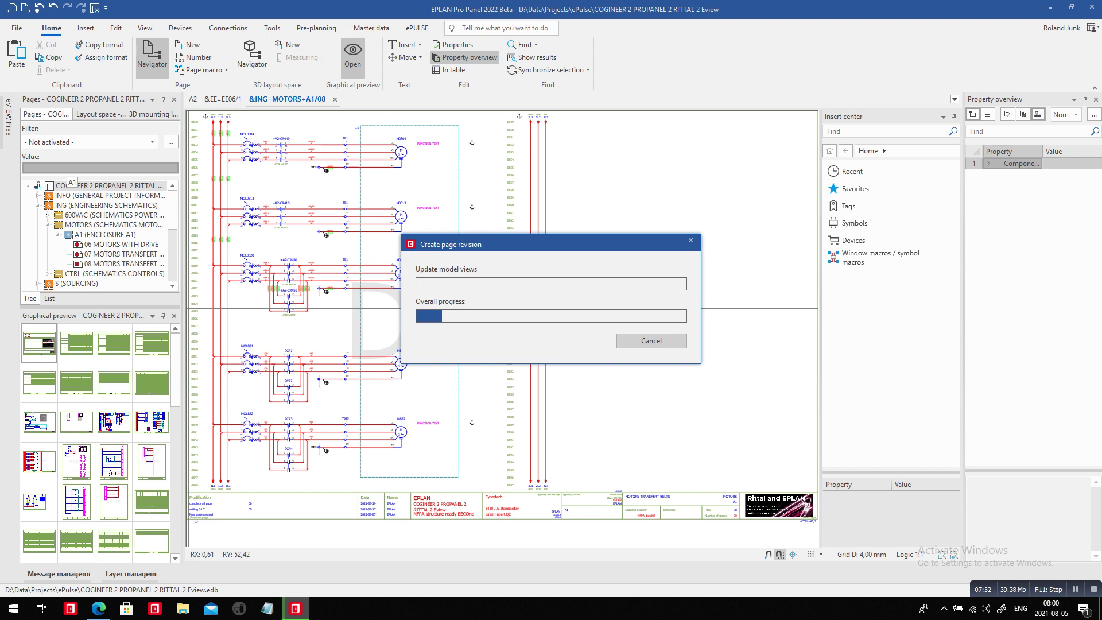
{"action": "key", "text": "alt+Tab"}
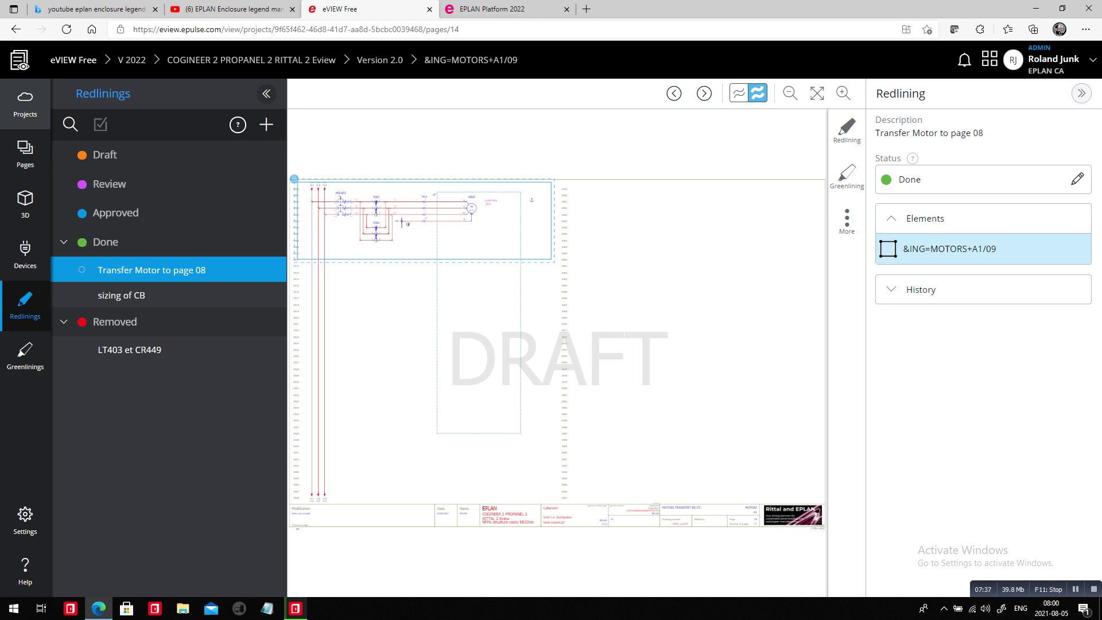
Check the project version 2.0 in the eVIEW Projects overview, then return to EPLAN.
{"action": "left_click", "coordinate": [24, 103]}
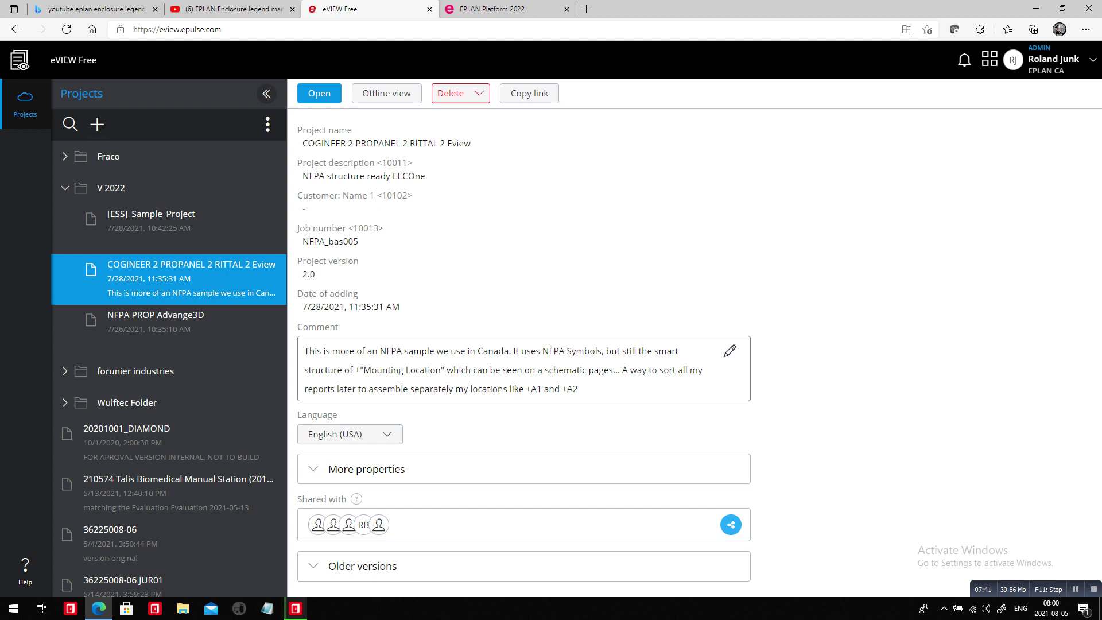
{"action": "double_click", "coordinate": [309, 274]}
{"action": "key", "text": "alt+Tab"}
Review the project's details and shared users in the eVIEW panel, then show the project list.
{"action": "key", "text": "alt+Tab"}
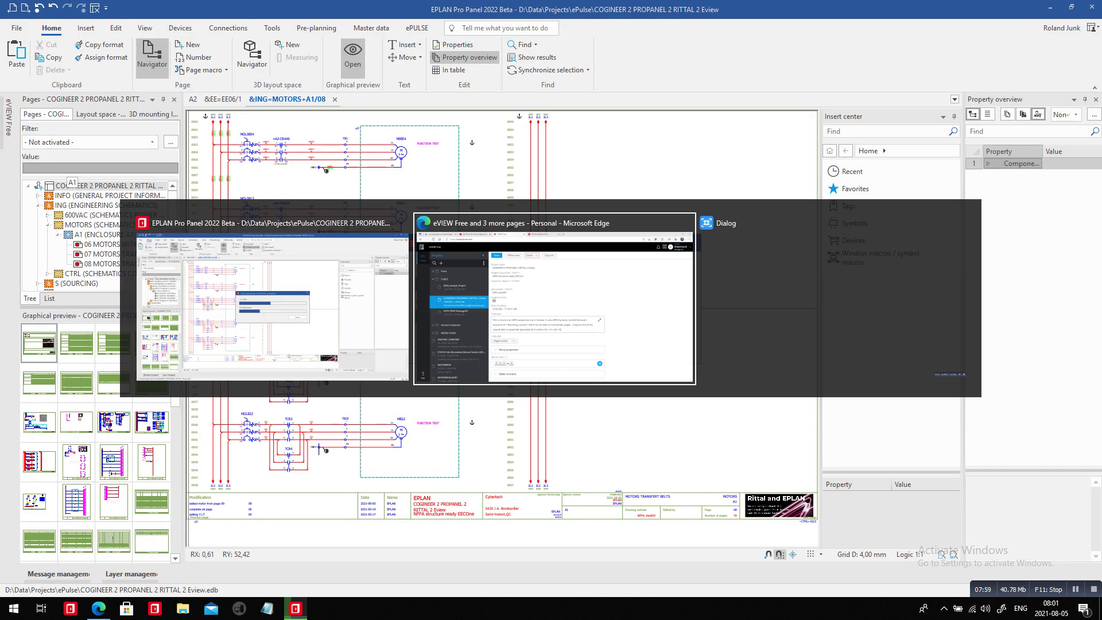
{"action": "key", "text": "alt+Tab"}
{"action": "key", "text": "alt+Tab"}
{"action": "key", "text": "alt+Tab"}
{"action": "key", "text": "alt+Tab"}
{"action": "key", "text": "alt+Tab"}
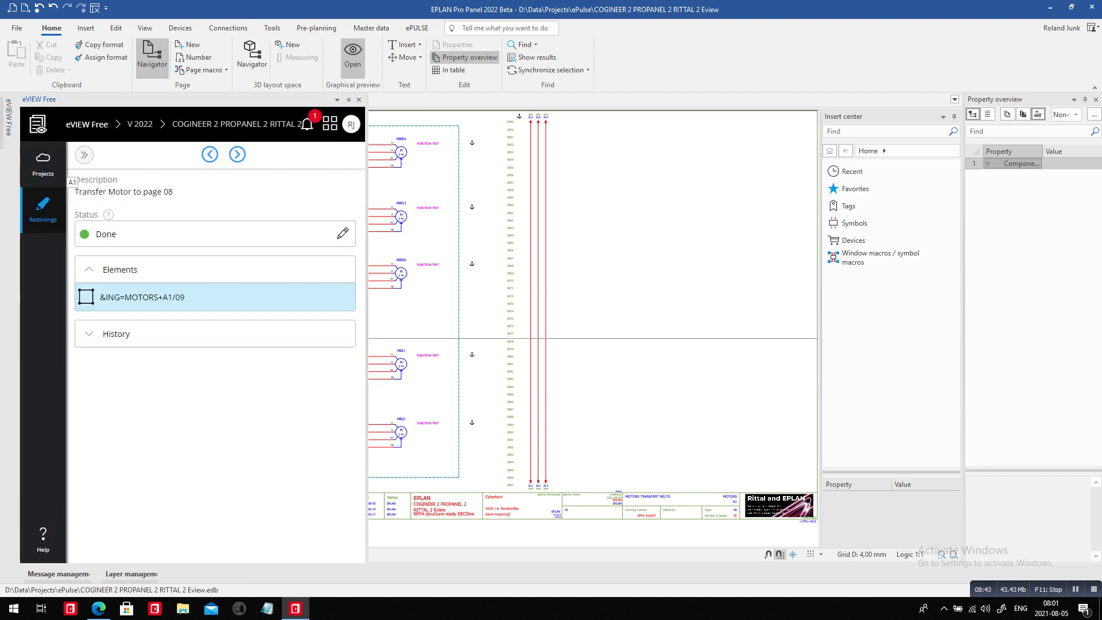
{"action": "left_click", "coordinate": [43, 164]}
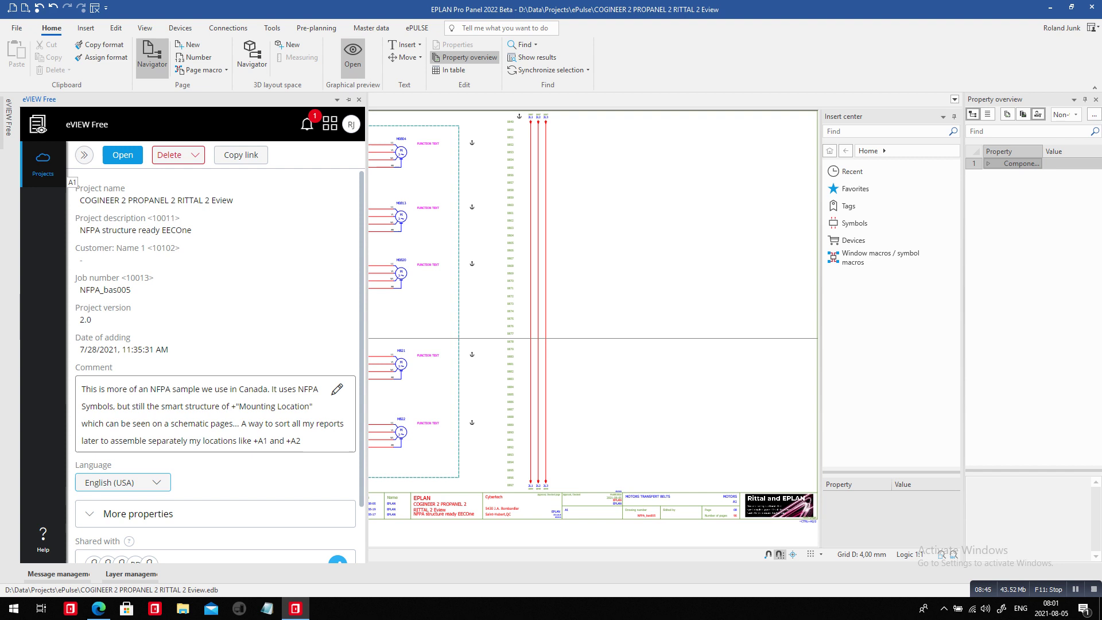
{"action": "scroll", "coordinate": [219, 367], "scroll_direction": "down", "scroll_amount": 1}
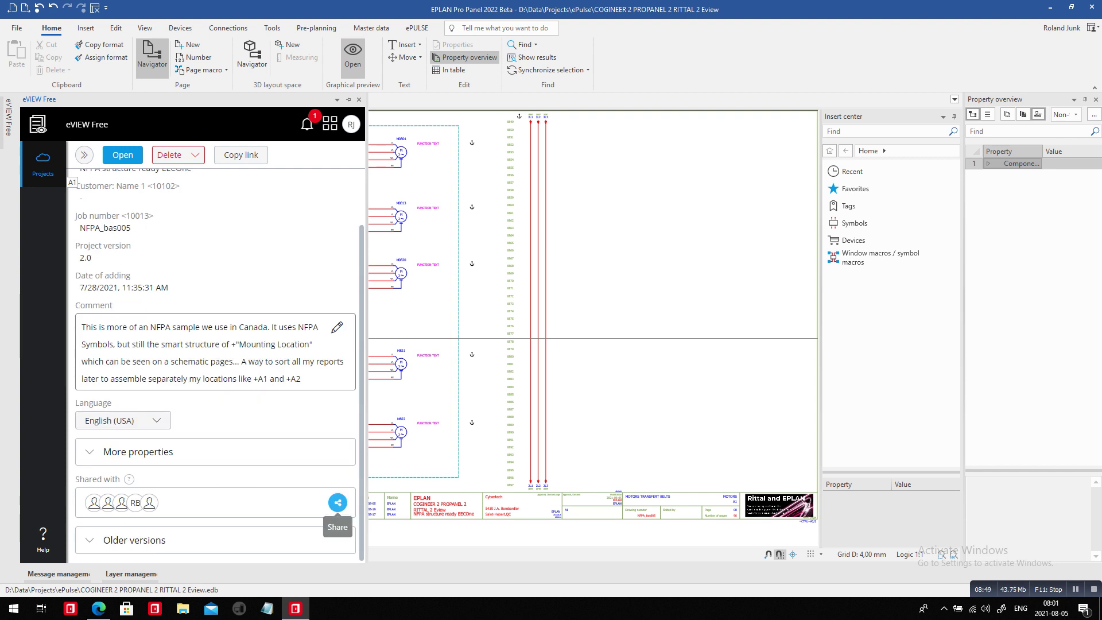
{"action": "left_click", "coordinate": [337, 503]}
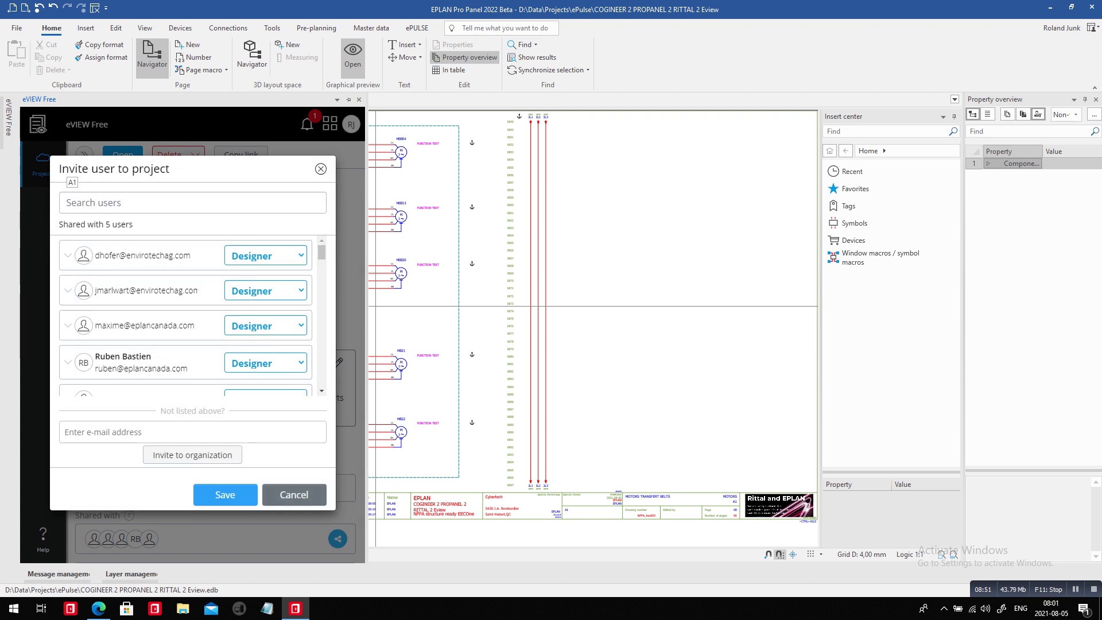
{"action": "scroll", "coordinate": [185, 316], "scroll_direction": "down", "scroll_amount": 3}
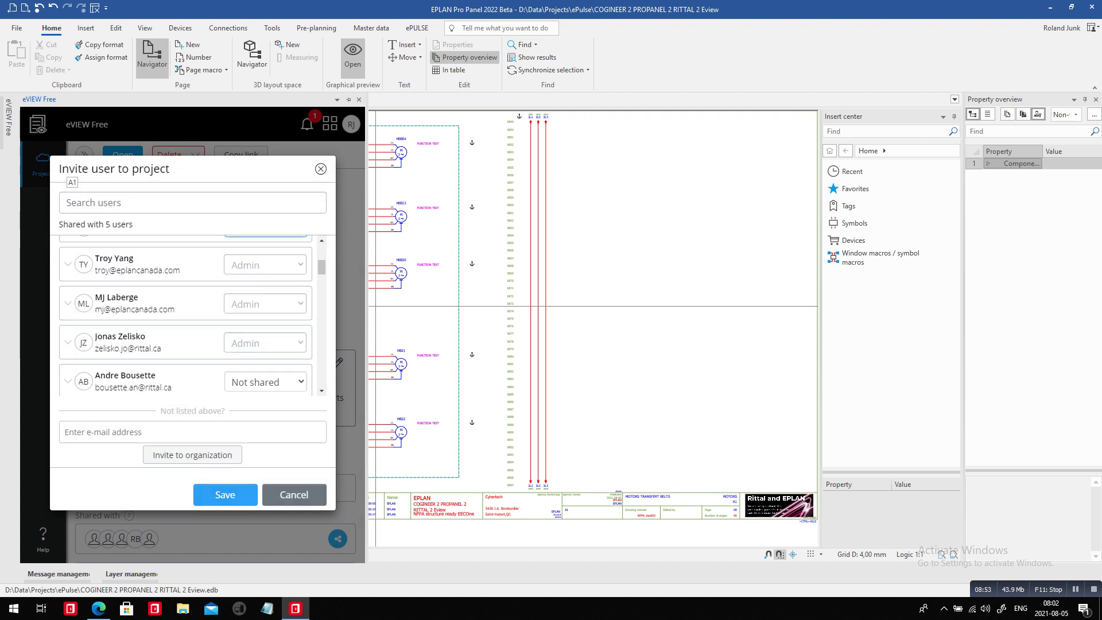
{"action": "left_click", "coordinate": [294, 494]}
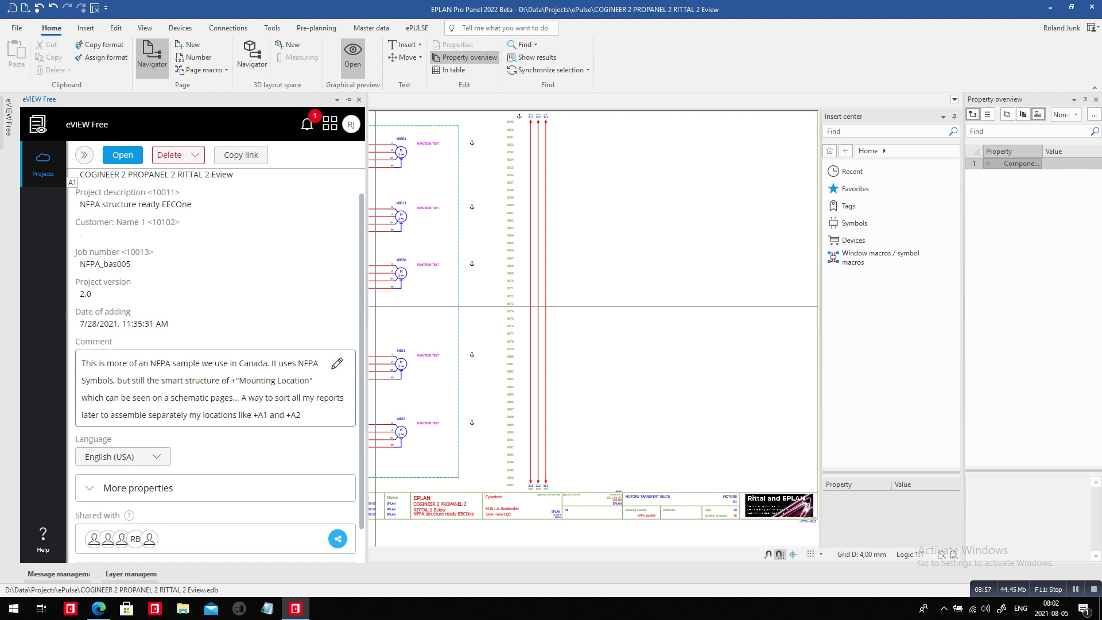
{"action": "left_click", "coordinate": [43, 162]}
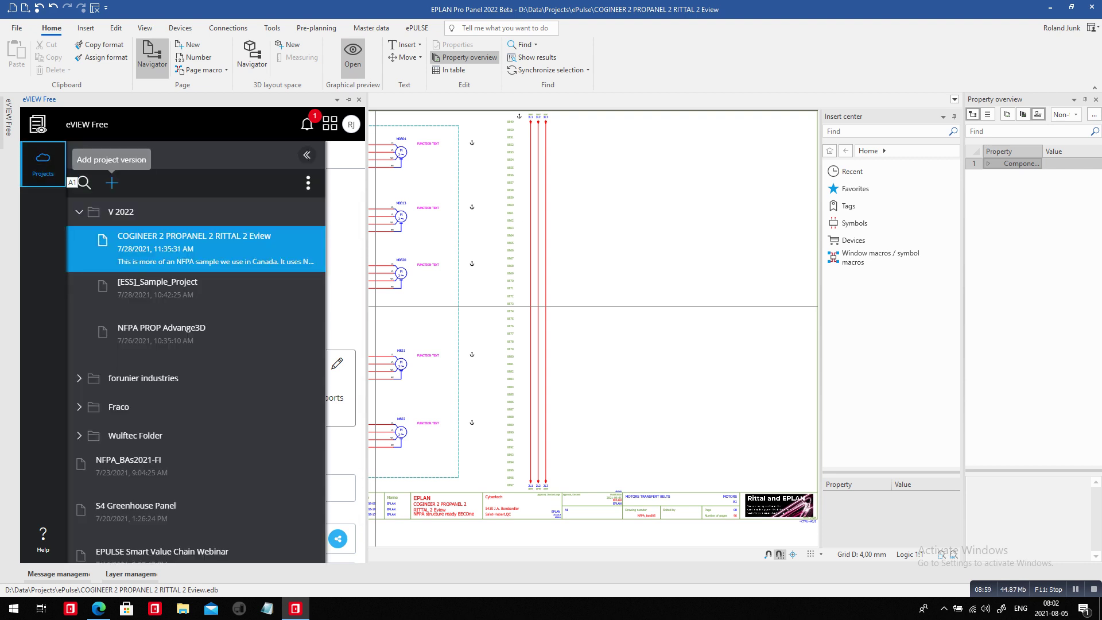
Add a new eVIEW project version with comment 'transferred motor of page 09 to 08'.
{"action": "left_click", "coordinate": [111, 182]}
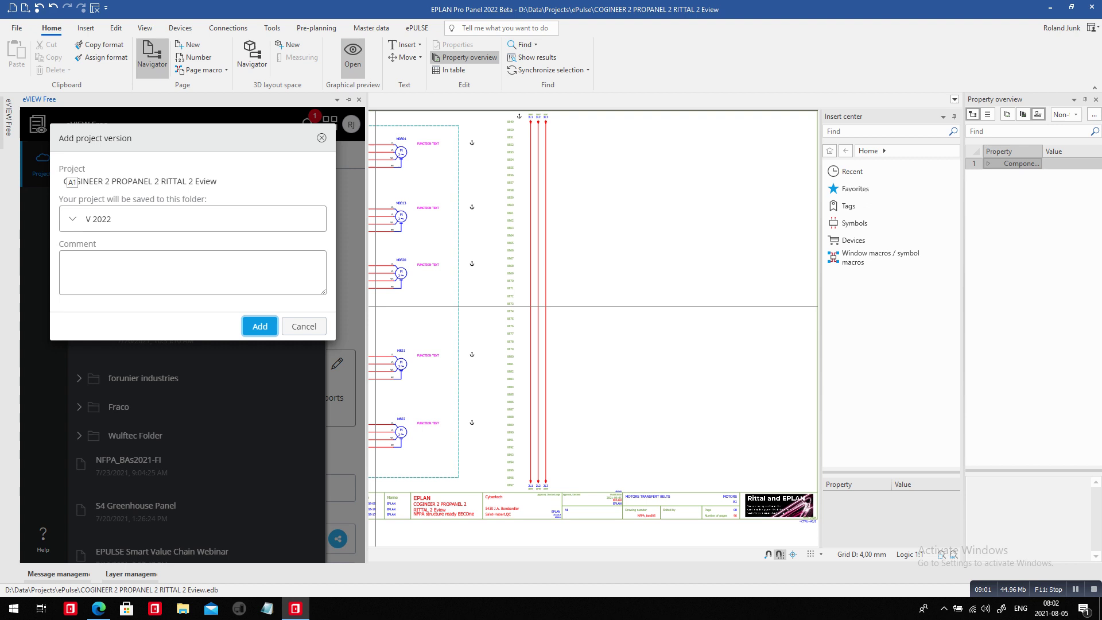
{"action": "left_click", "coordinate": [192, 272]}
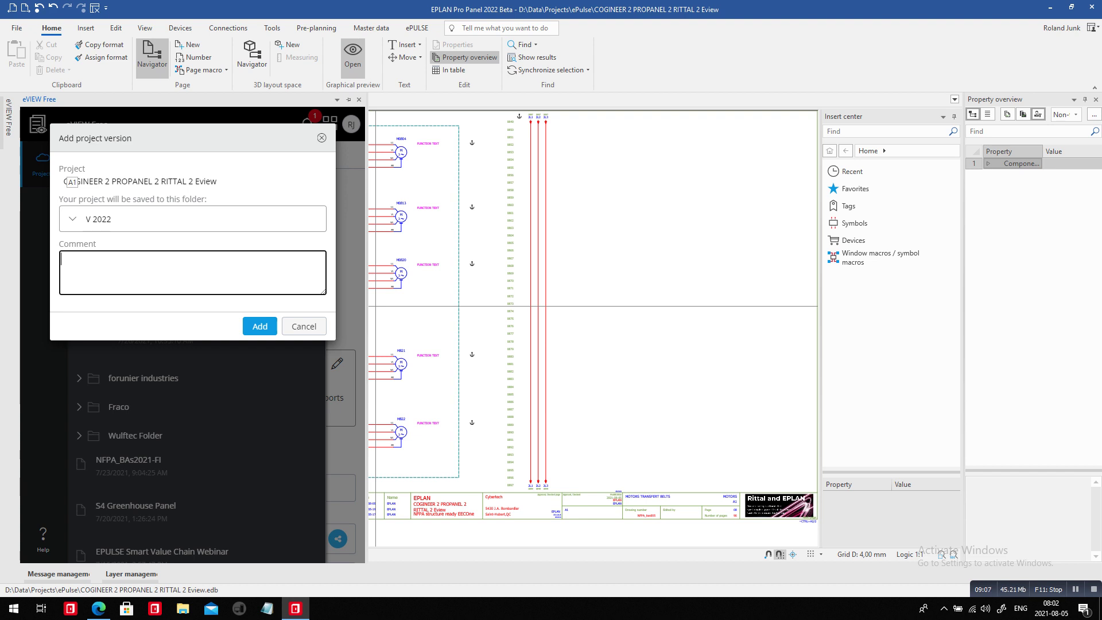
{"action": "type", "text": "transferred motor of page 09 to 08"}
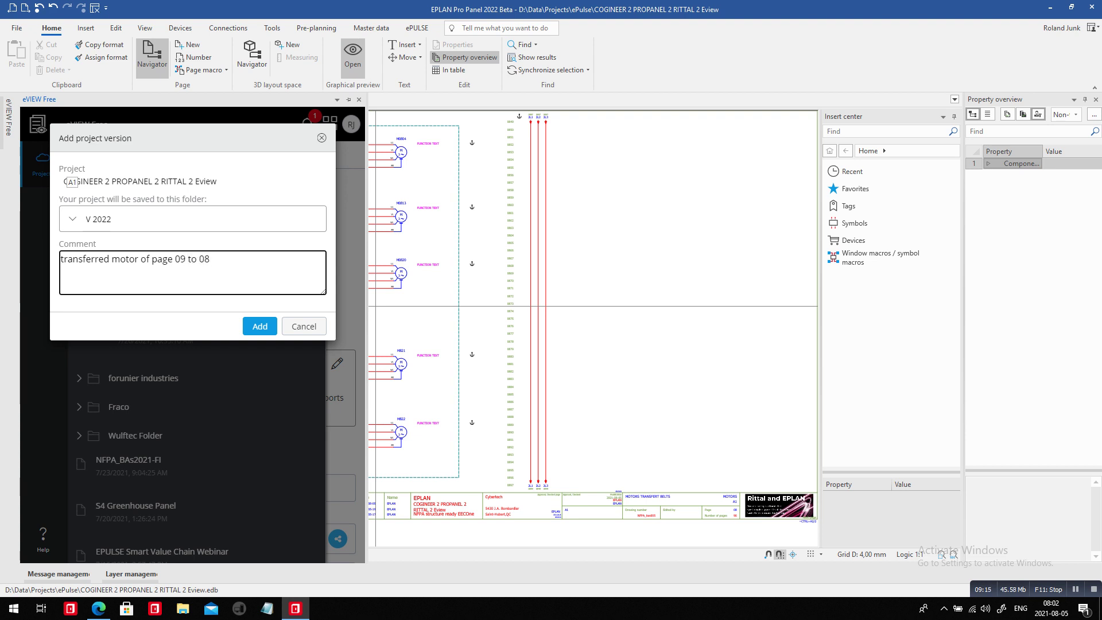
{"action": "key", "text": "Return"}
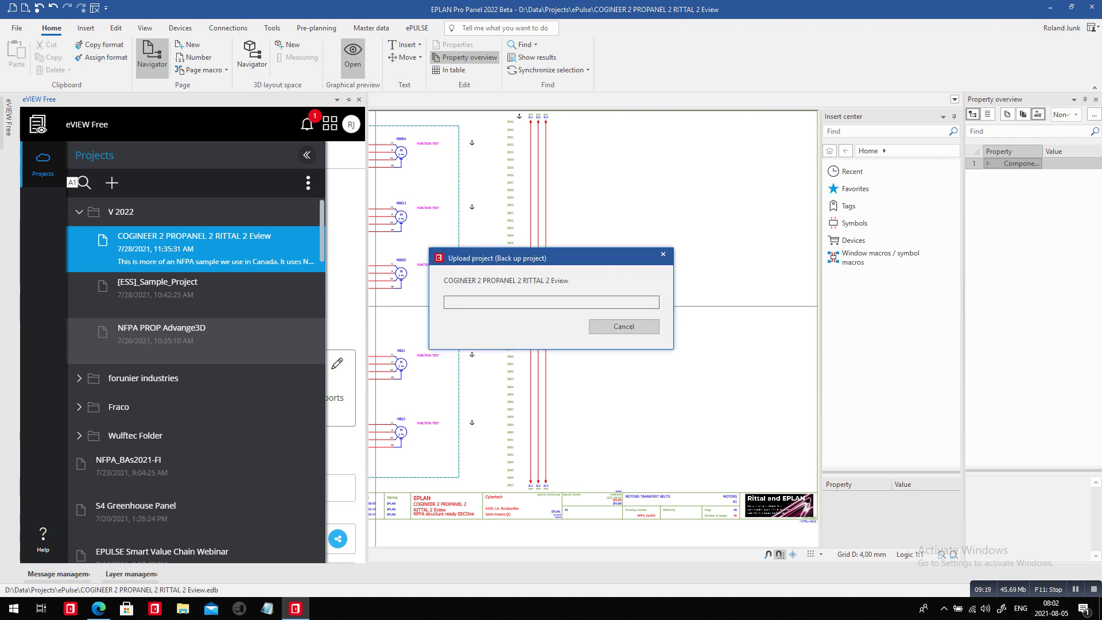
{"action": "key", "text": "alt+Tab"}
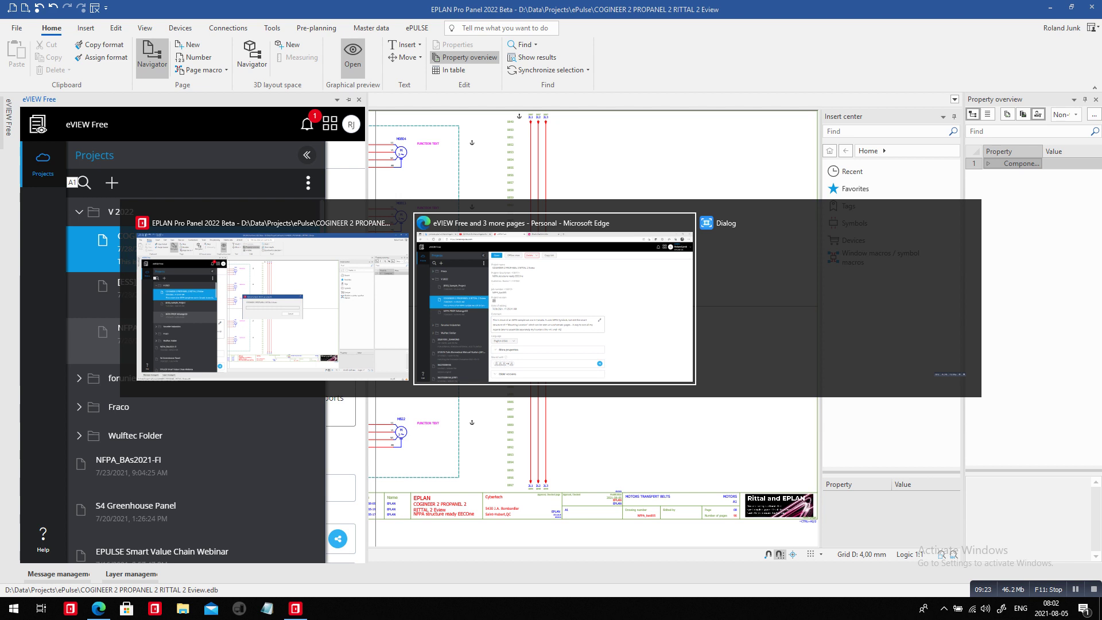
Bring up the EPLAN website in Edge and open the Industries overview page.
{"action": "key", "text": "ctrl+Tab"}
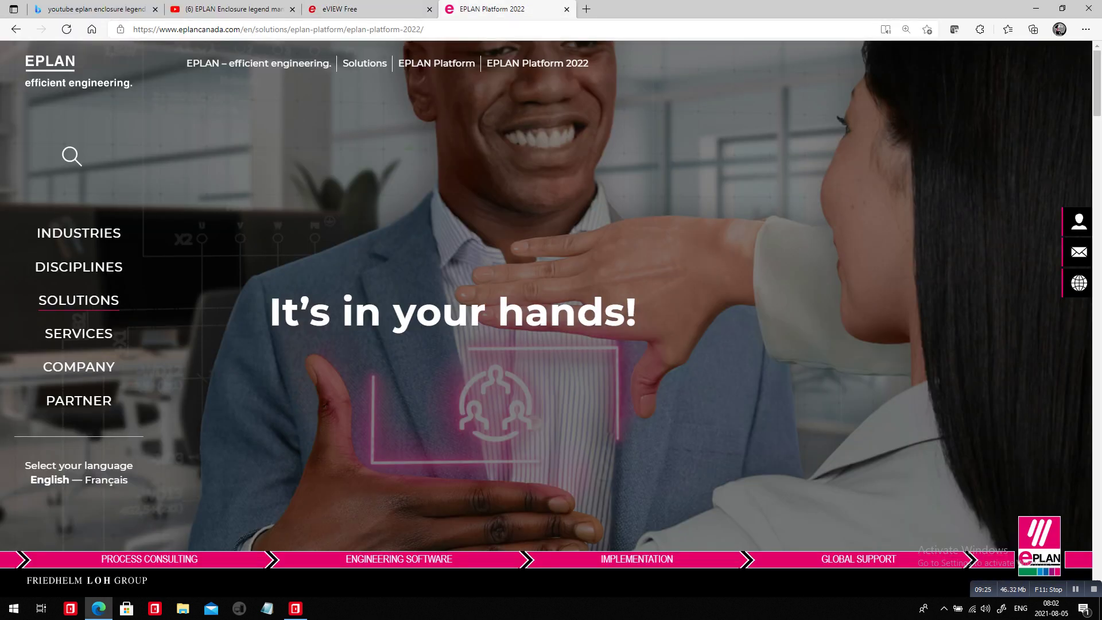
{"action": "scroll", "coordinate": [551, 310], "scroll_direction": "down", "scroll_amount": 4}
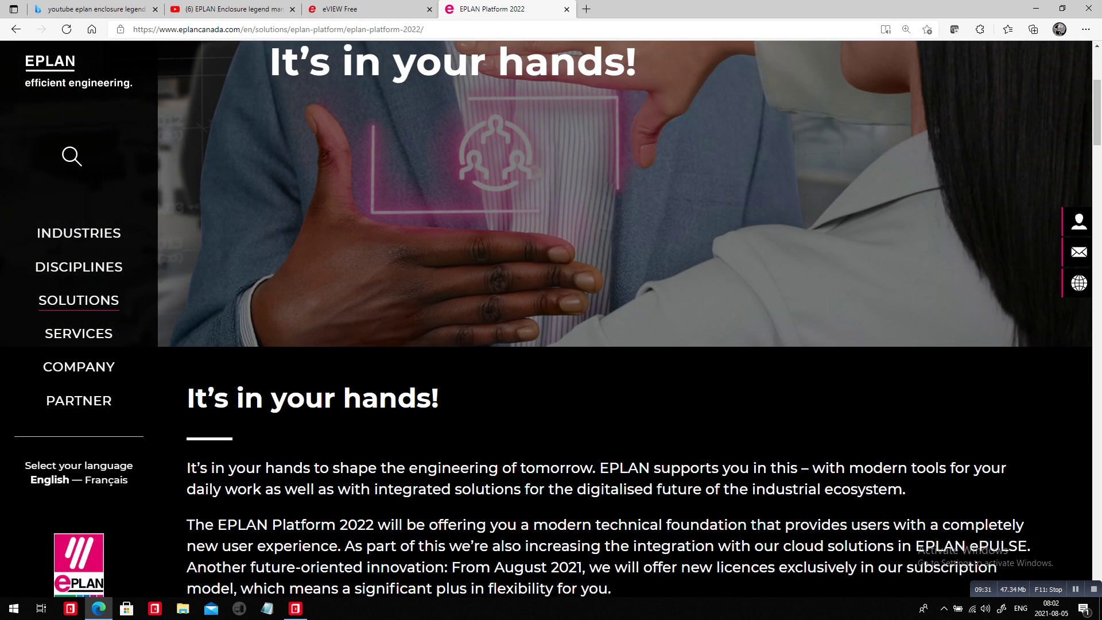
{"action": "scroll", "coordinate": [102, 239], "scroll_direction": "up", "scroll_amount": 4}
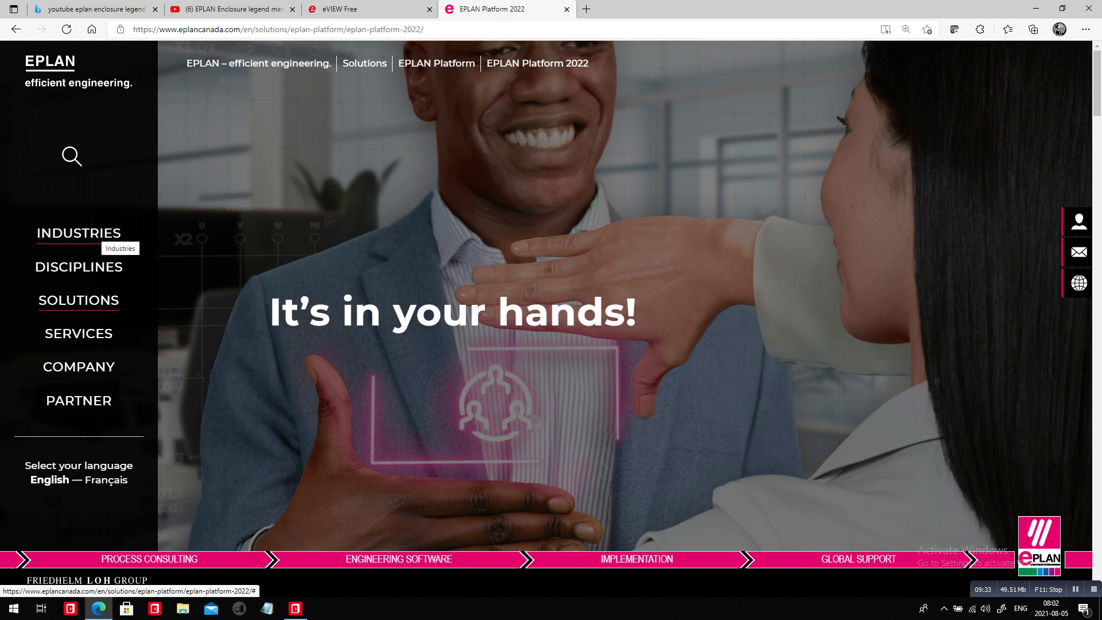
{"action": "left_click", "coordinate": [102, 237]}
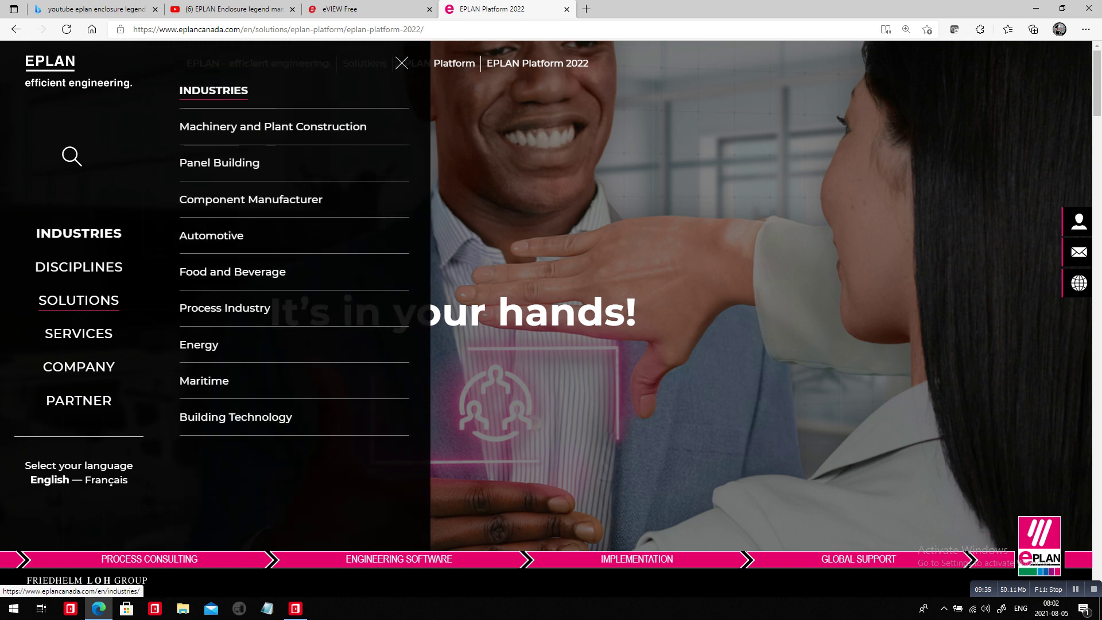
{"action": "left_click", "coordinate": [317, 281]}
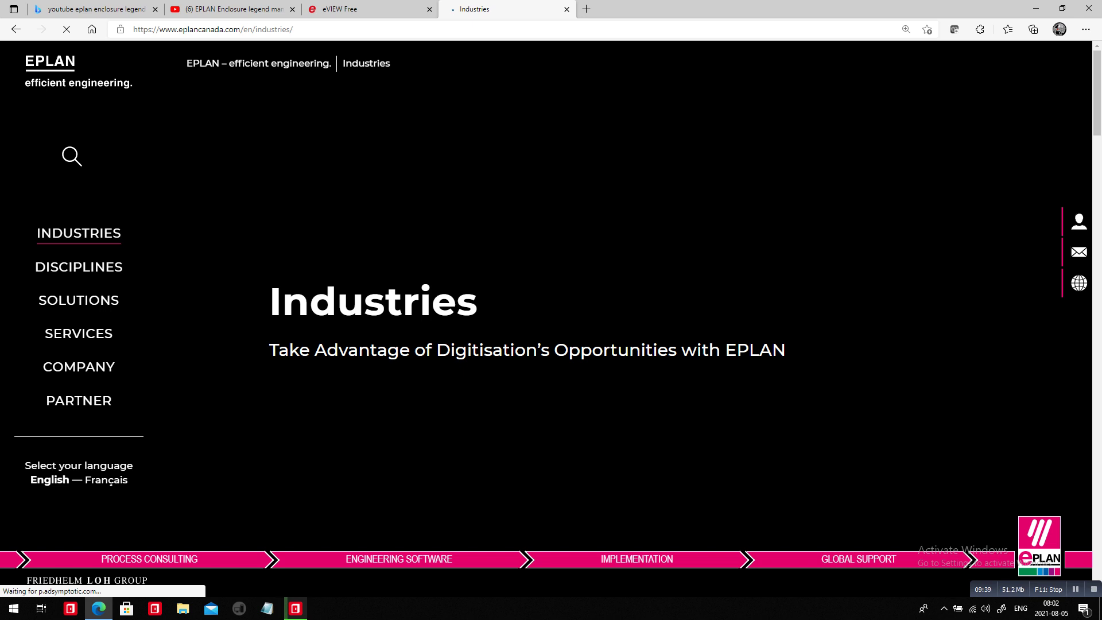
Browse the Industries page's list of sectors, then return to the EPLAN Canada home page.
{"action": "scroll", "coordinate": [551, 319], "scroll_direction": "down", "scroll_amount": 10}
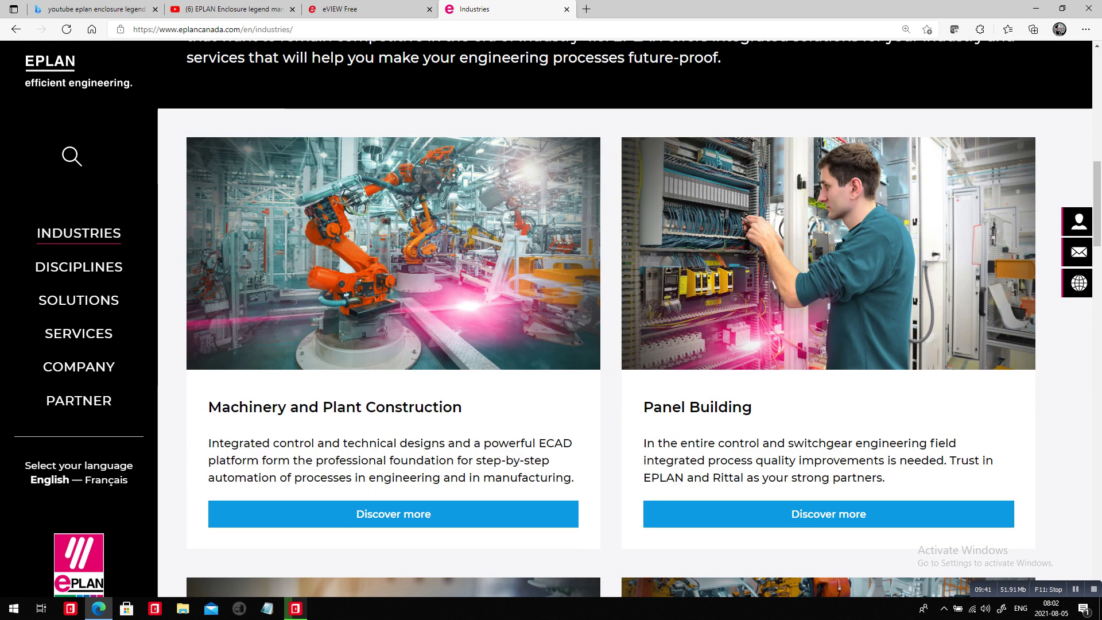
{"action": "scroll", "coordinate": [629, 319], "scroll_direction": "down", "scroll_amount": 1}
{"action": "scroll", "coordinate": [630, 319], "scroll_direction": "down", "scroll_amount": 8}
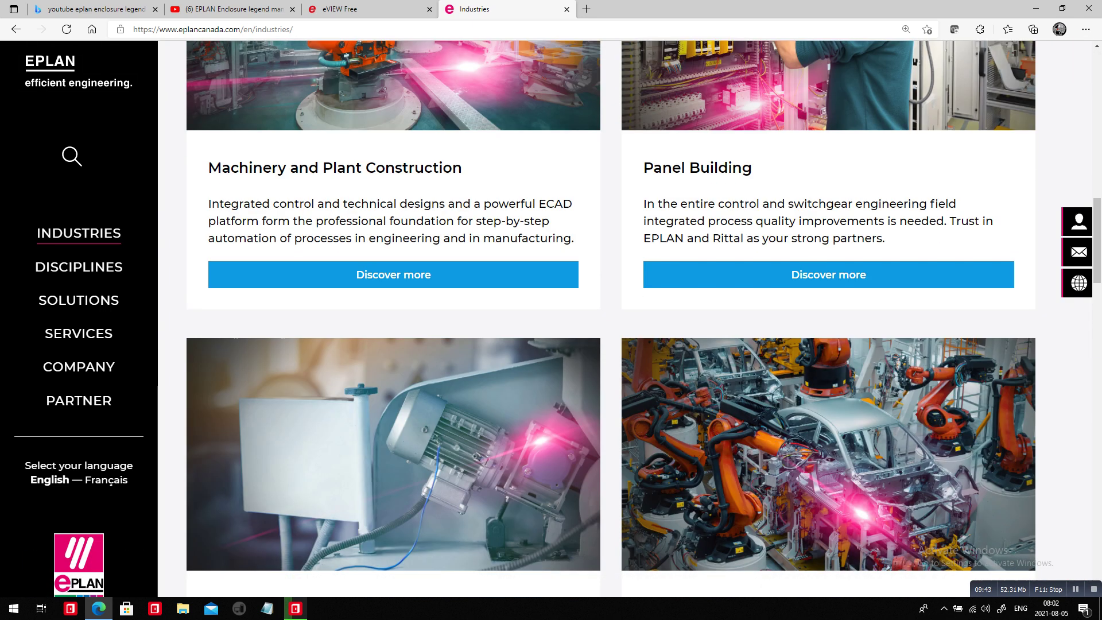
{"action": "scroll", "coordinate": [629, 319], "scroll_direction": "down", "scroll_amount": 12}
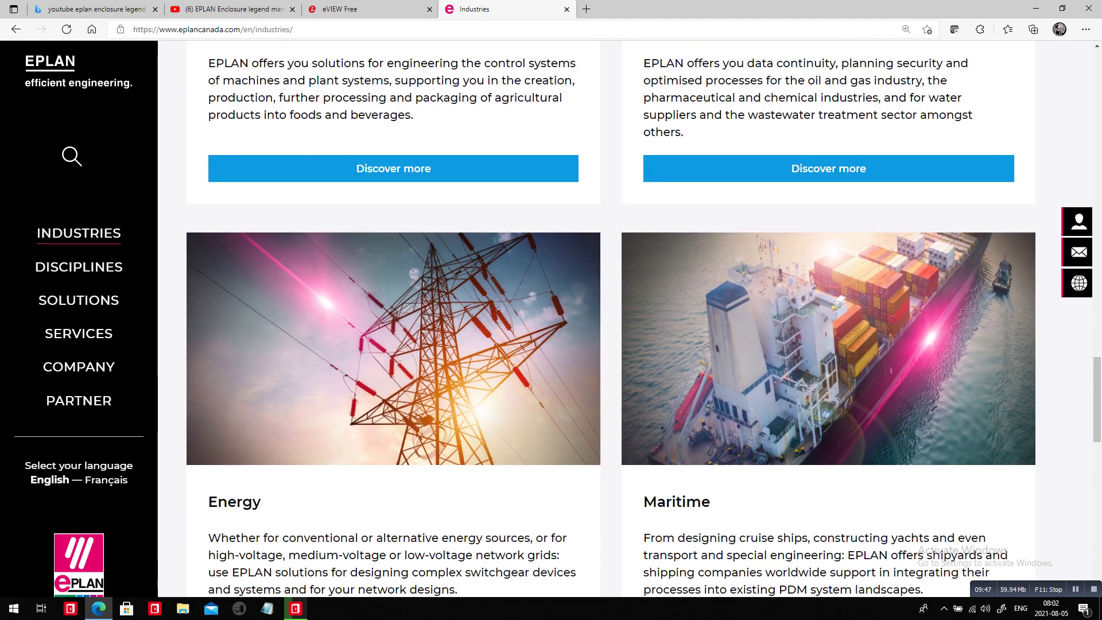
{"action": "scroll", "coordinate": [630, 318], "scroll_direction": "down", "scroll_amount": 7}
{"action": "key", "text": "Home"}
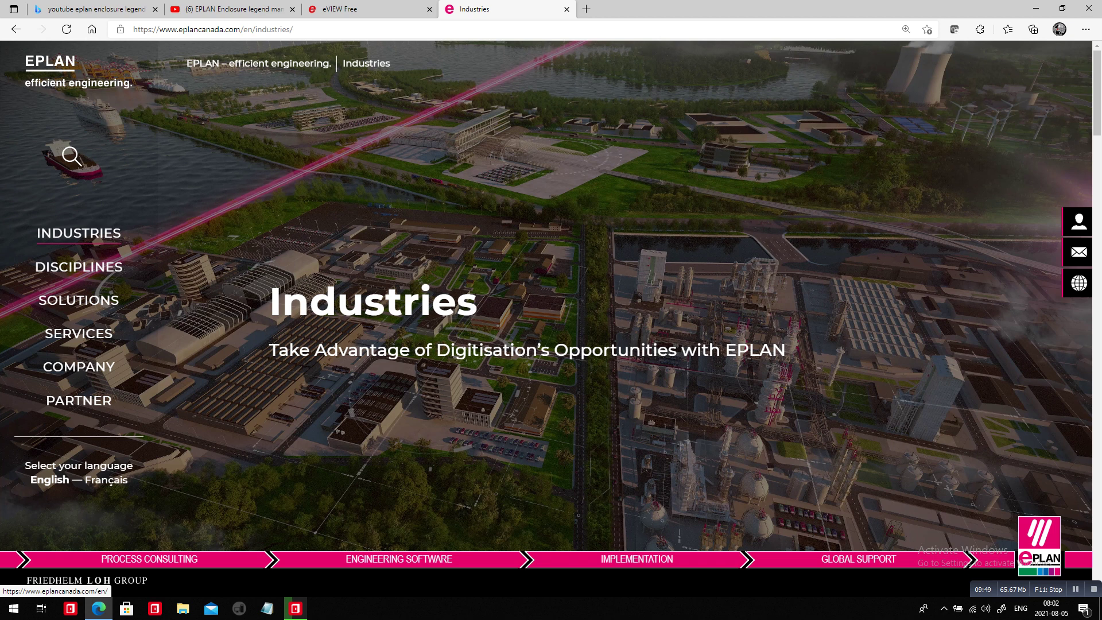
{"action": "left_click", "coordinate": [50, 62]}
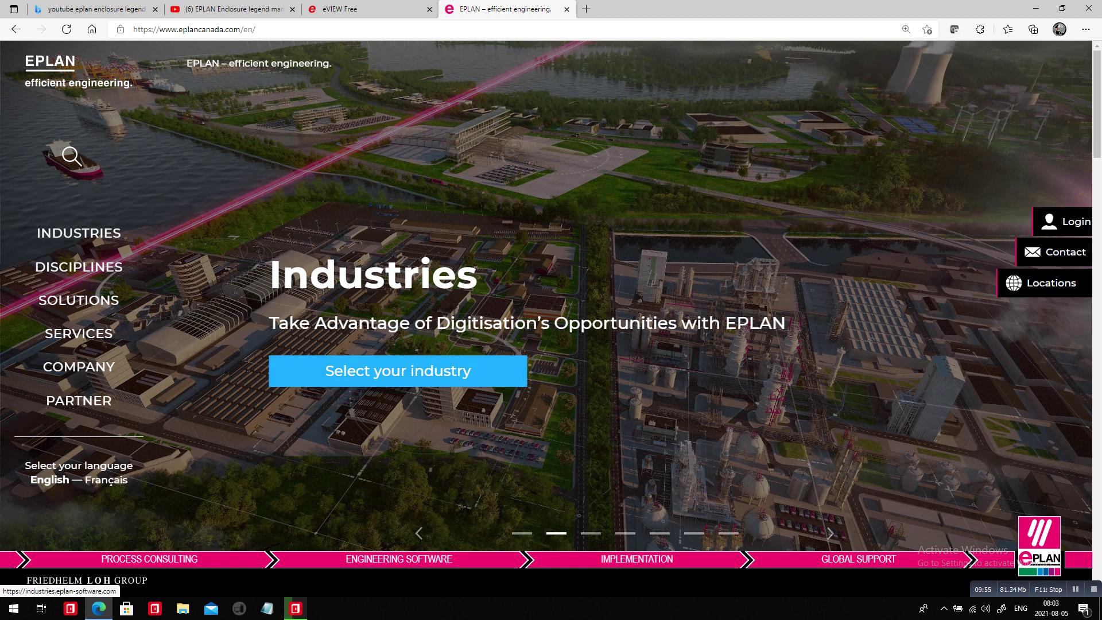
From the industry selection overview, open the Panel Building scene and its Panel Modification details.
{"action": "left_click", "coordinate": [398, 371]}
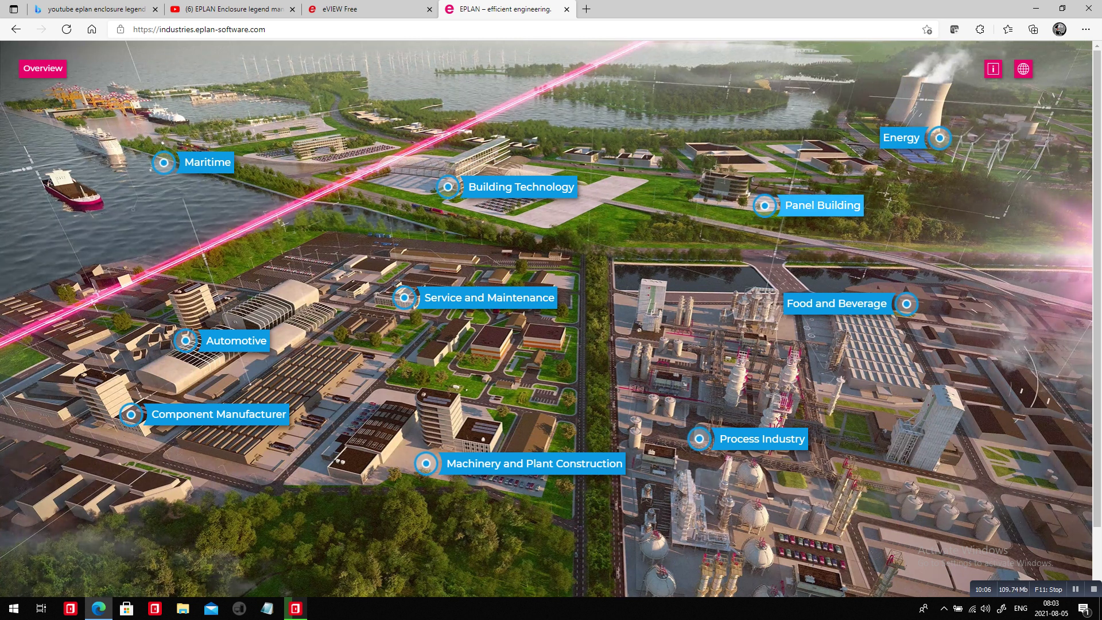
{"action": "left_click", "coordinate": [821, 205]}
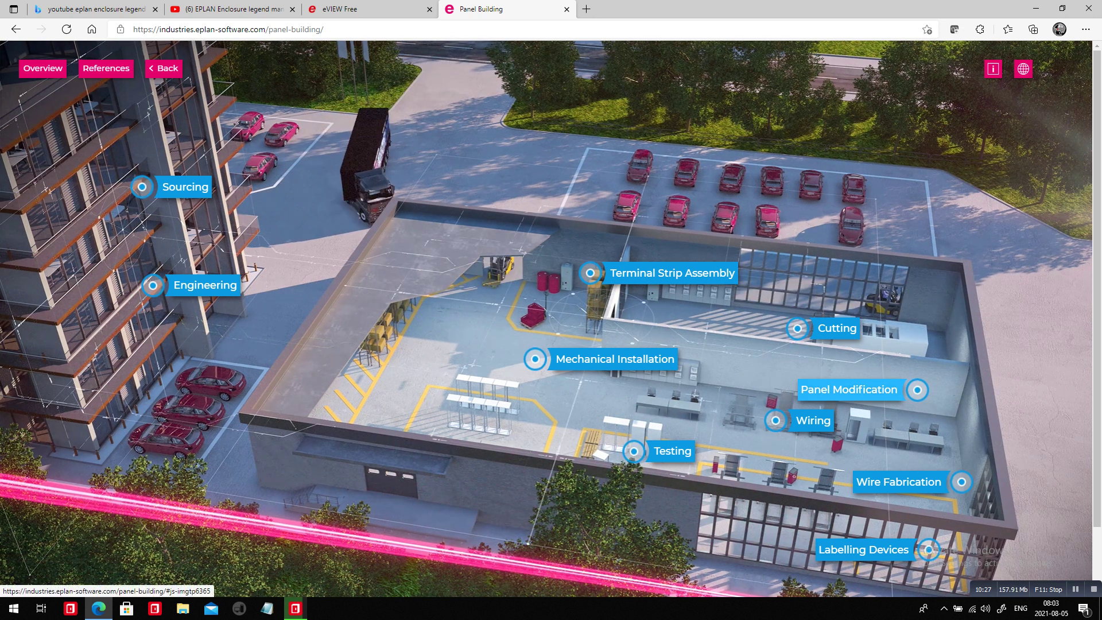
{"action": "left_click", "coordinate": [917, 389]}
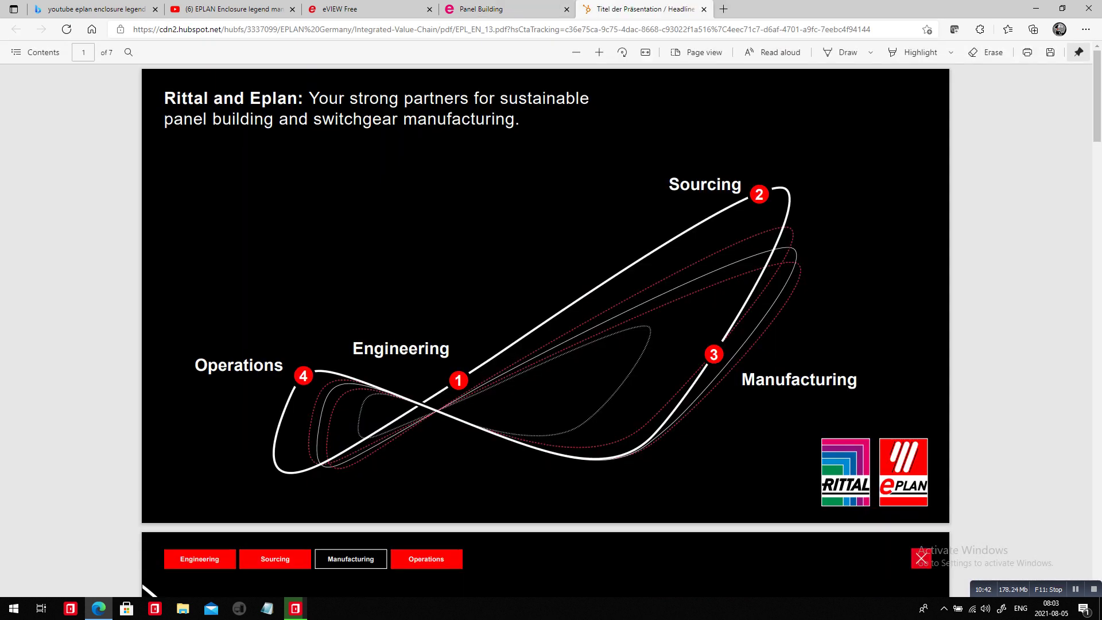
Read the brochure PDF down to the Perforex BC slide on page 4, then go back to the Panel Building tab.
{"action": "scroll", "coordinate": [545, 331], "scroll_direction": "down", "scroll_amount": 13}
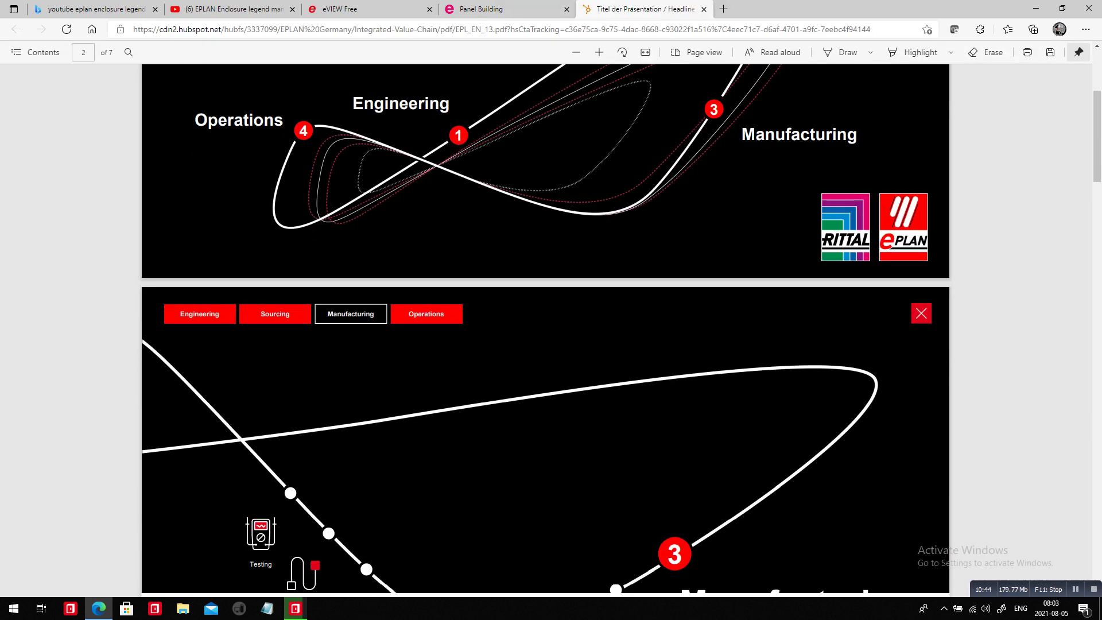
{"action": "scroll", "coordinate": [546, 331], "scroll_direction": "down", "scroll_amount": 4}
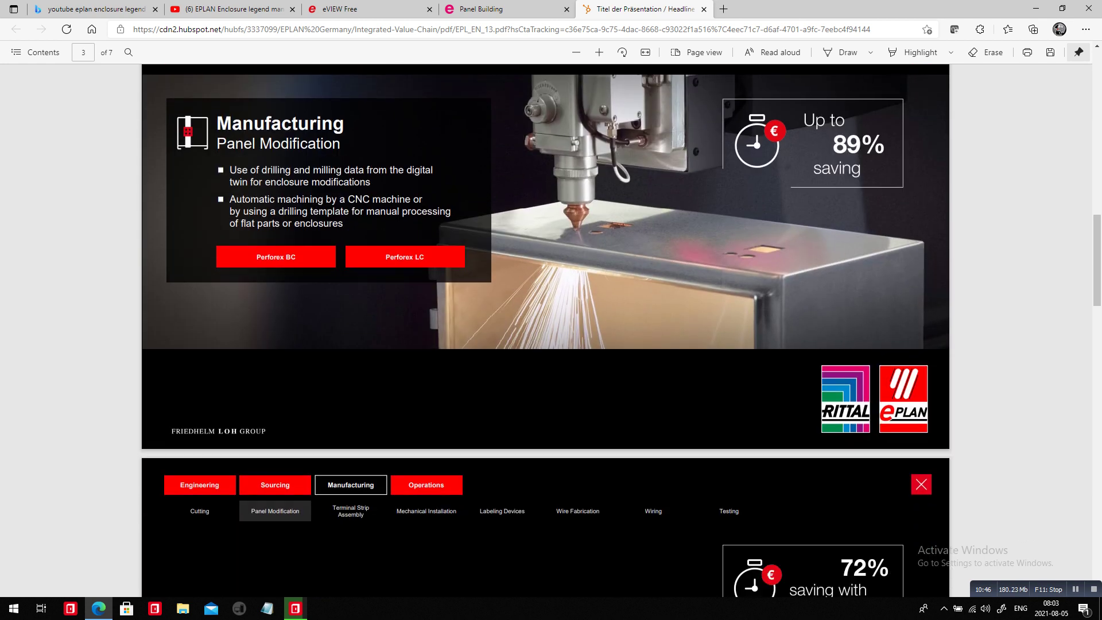
{"action": "scroll", "coordinate": [546, 331], "scroll_direction": "down", "scroll_amount": 4}
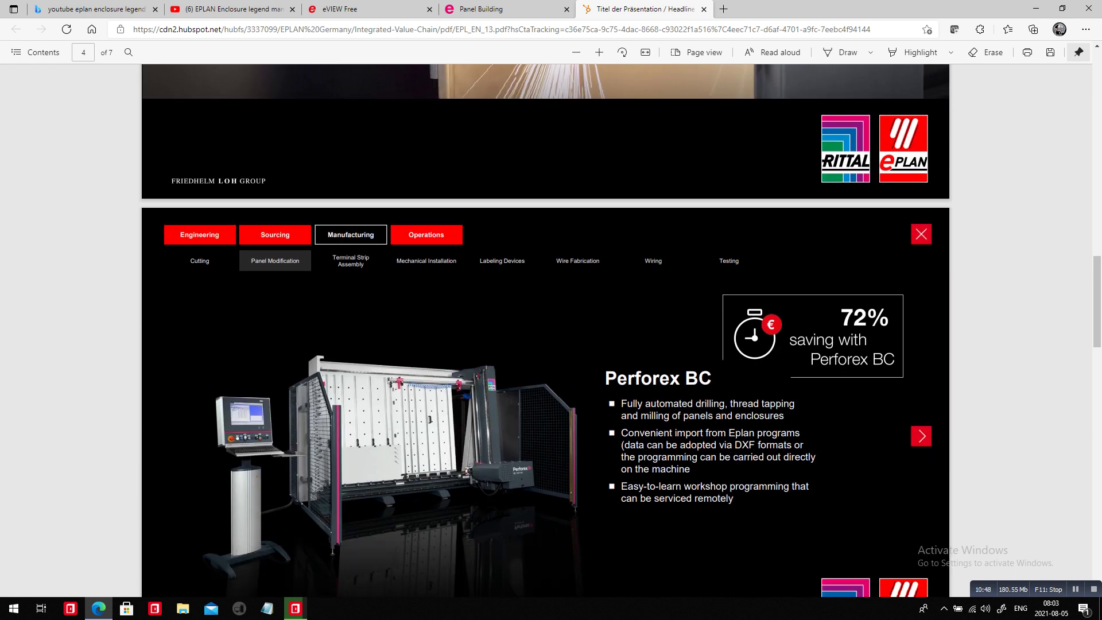
{"action": "left_click", "coordinate": [506, 9]}
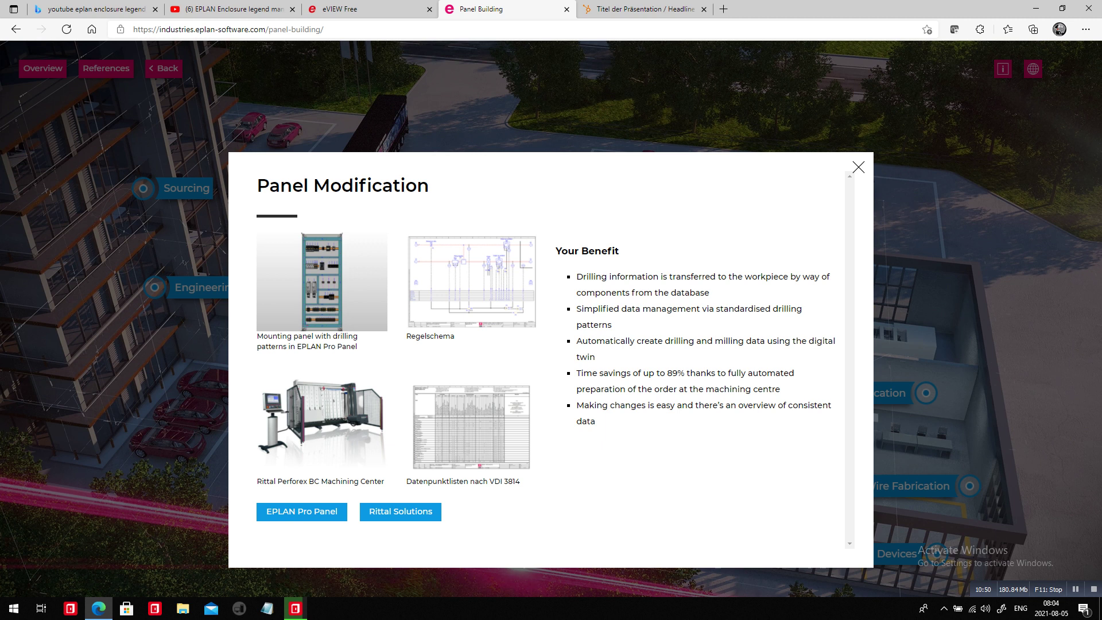